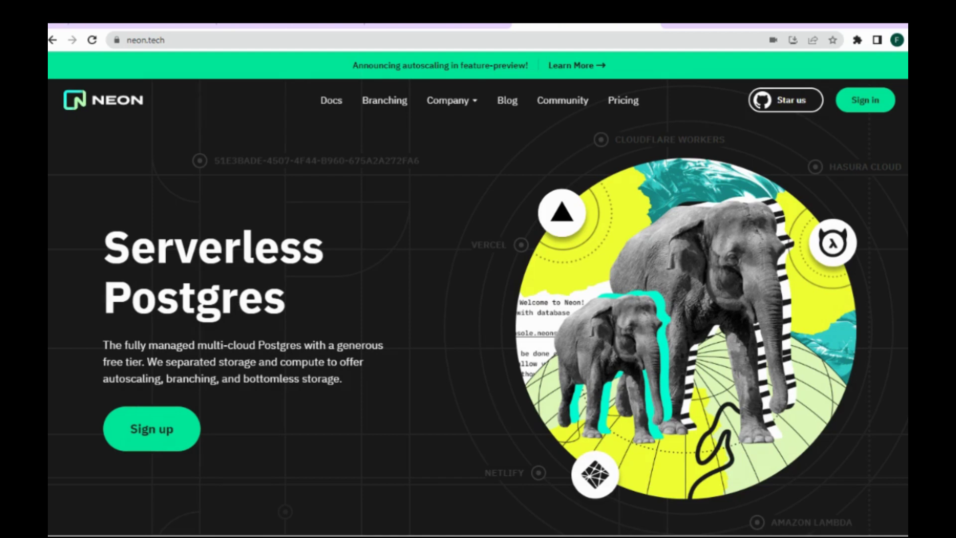
Step: Open Notepad with a blank document, narrow its window and move it beside the Serverless Postgres headline
{"action": "key", "text": "super"}
{"action": "type", "text": "notepa"}
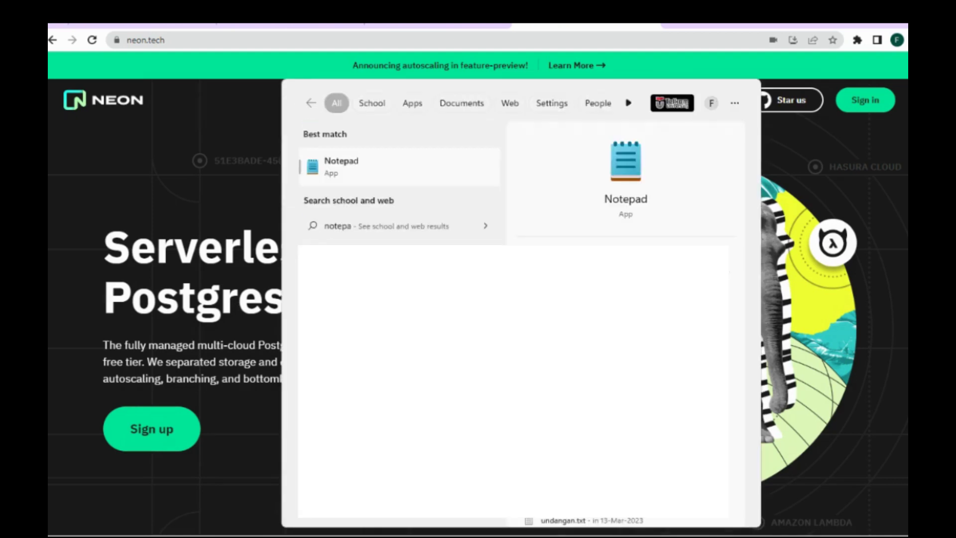
{"action": "key", "text": "Return"}
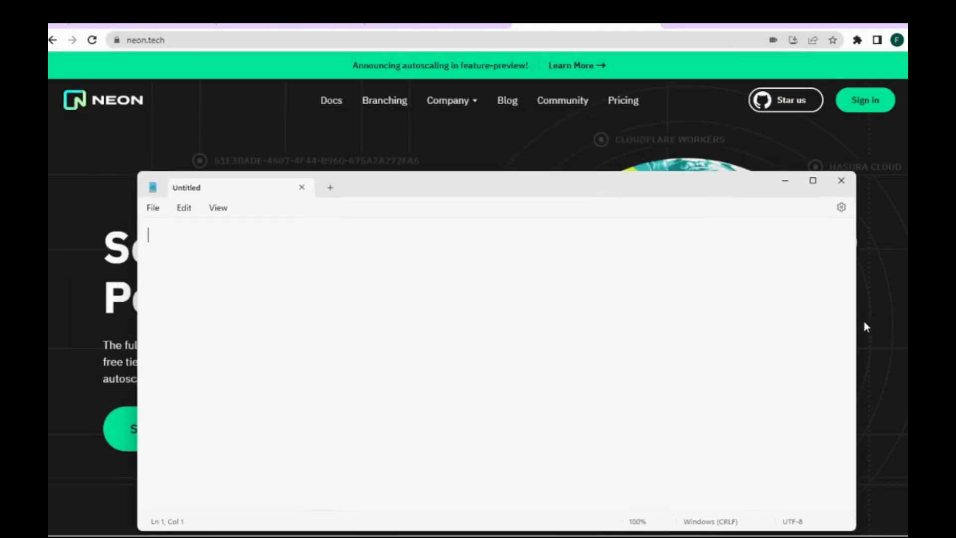
{"action": "left_click_drag", "start_coordinate": [855, 323], "coordinate": [561, 321]}
{"action": "left_click_drag", "start_coordinate": [398, 183], "coordinate": [628, 185]}
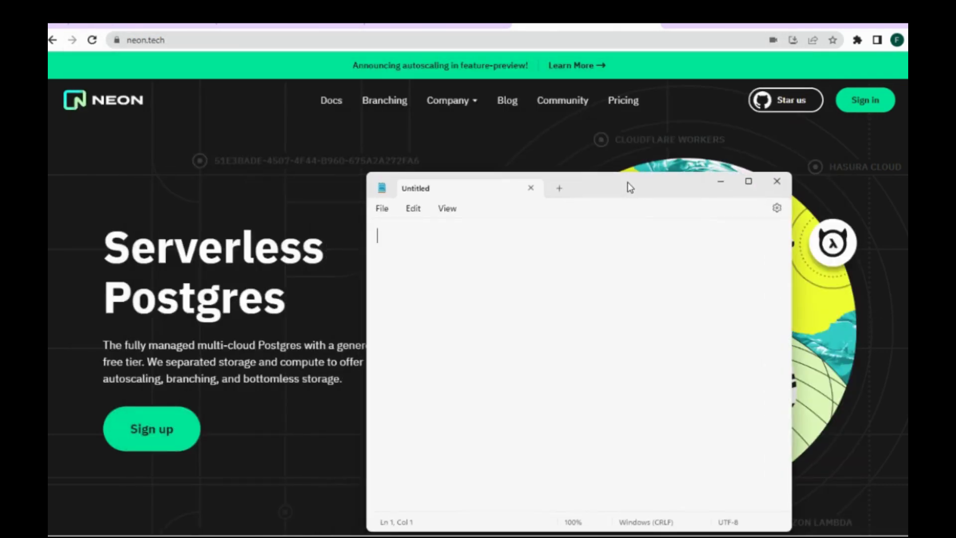
Step: Write the first list item as "1. sign-in / register pd situs hosting db"
{"action": "type", "text": "1. sign-in "}
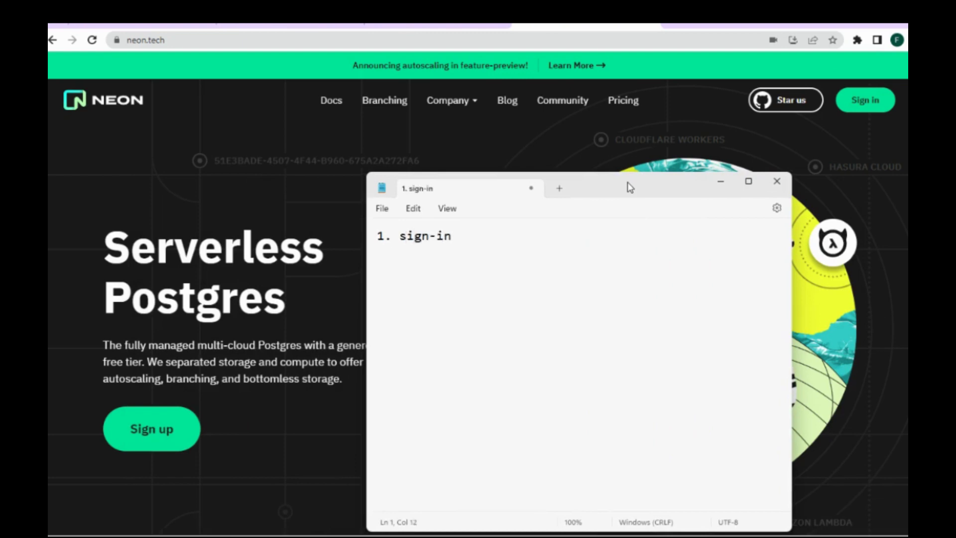
{"action": "type", "text": "/ register "}
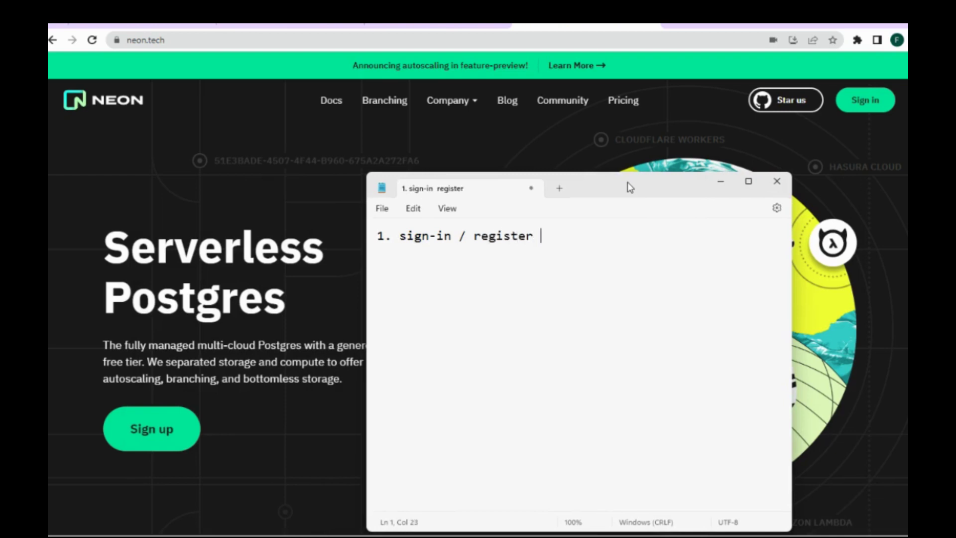
{"action": "type", "text": "pd situs h"}
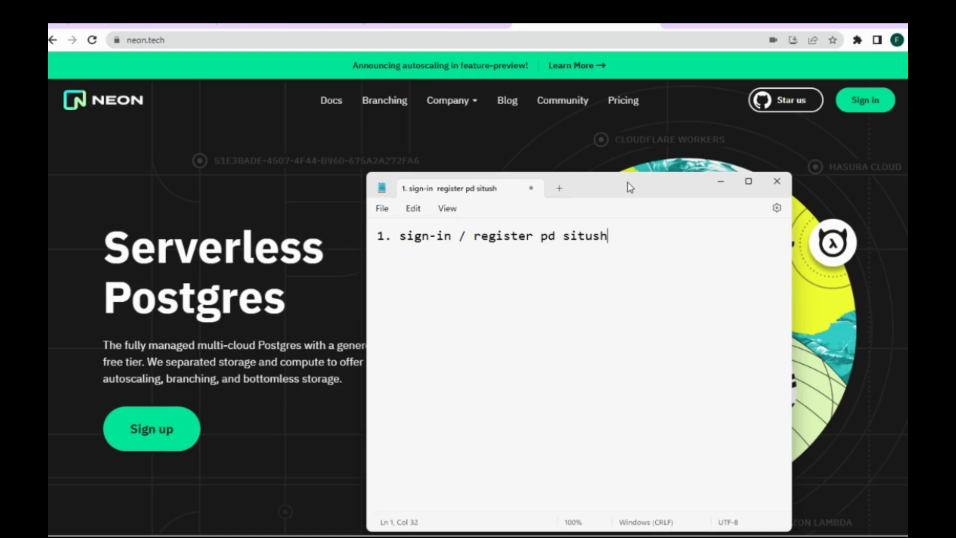
{"action": "type", "text": "osting db"}
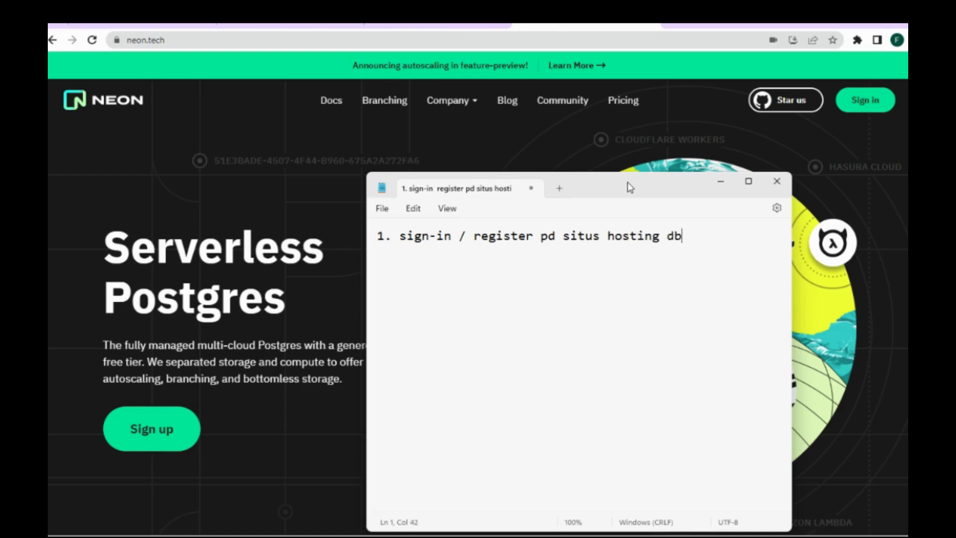
Step: Add the list items "2. create db" and "3. create table" on separate lines
{"action": "key", "text": "Return"}
{"action": "type", "text": "2. create db"}
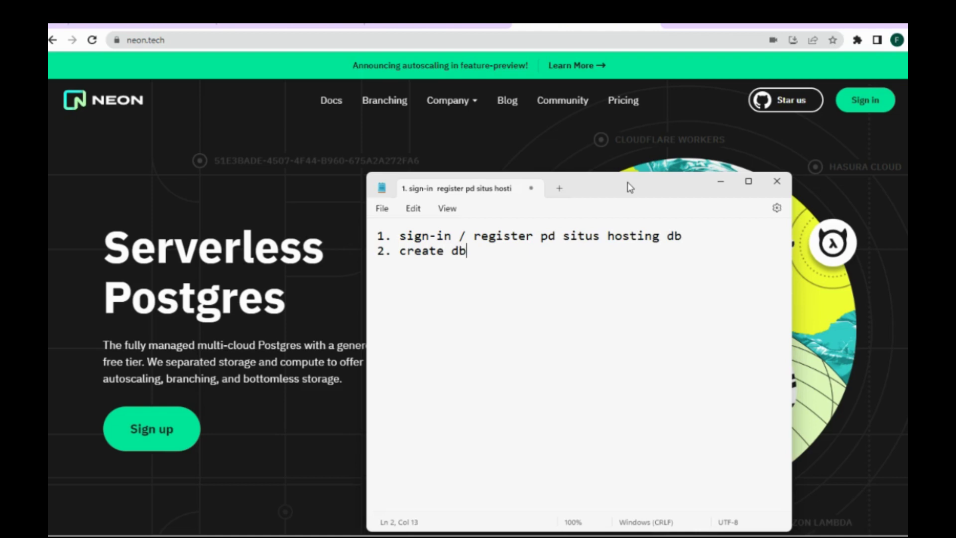
{"action": "key", "text": "Return"}
{"action": "type", "text": "3. create table"}
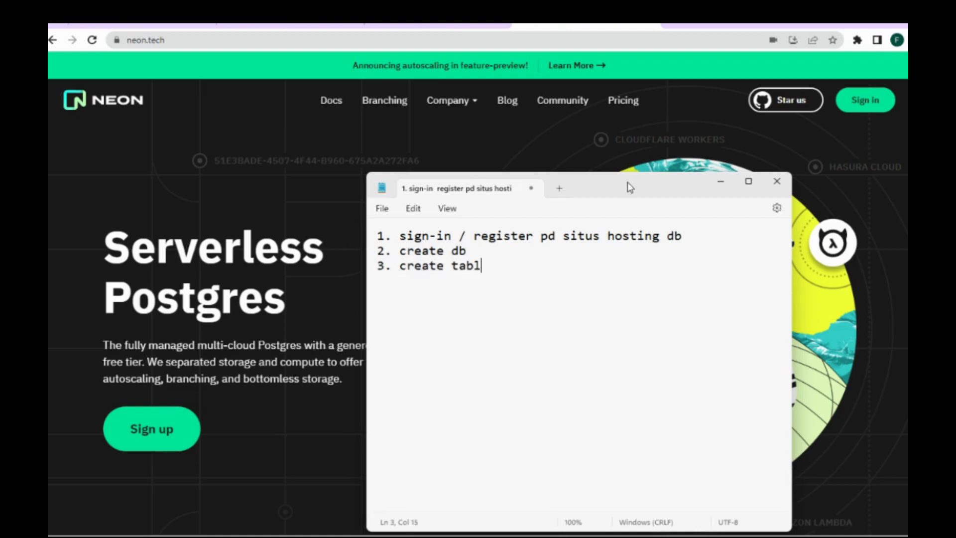
Step: Add the list item "4. isi data (data contoh)" on a new line
{"action": "key", "text": "Return"}
{"action": "type", "text": "4. isi data"}
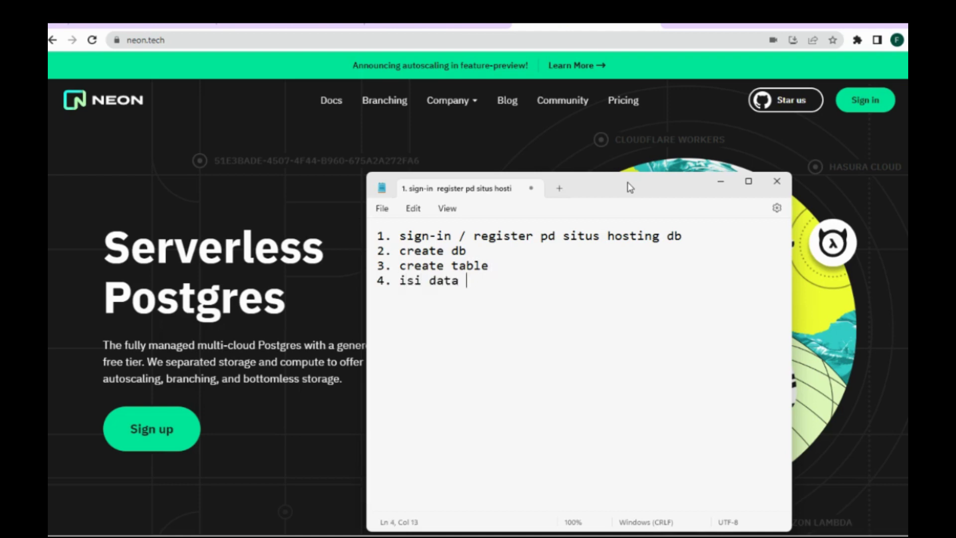
{"action": "type", "text": " (data contoh"}
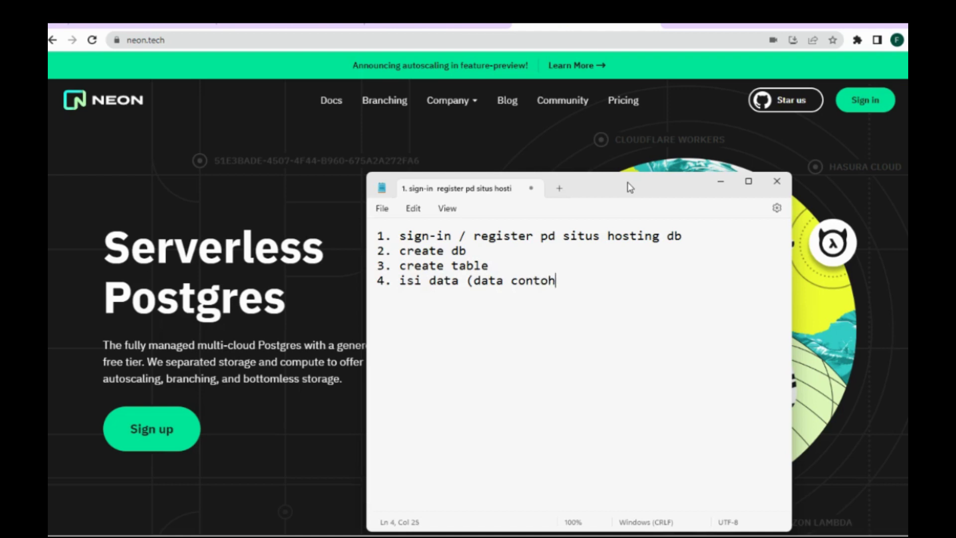
{"action": "type", "text": ")"}
Step: Add the list item "5. catat variable koneksi" below item 4
{"action": "key", "text": "Return"}
{"action": "type", "text": "5. cata t"}
{"action": "key", "text": "BackSpace"}
{"action": "key", "text": "BackSpace"}
{"action": "key", "text": "BackSpace"}
{"action": "type", "text": "t vari"}
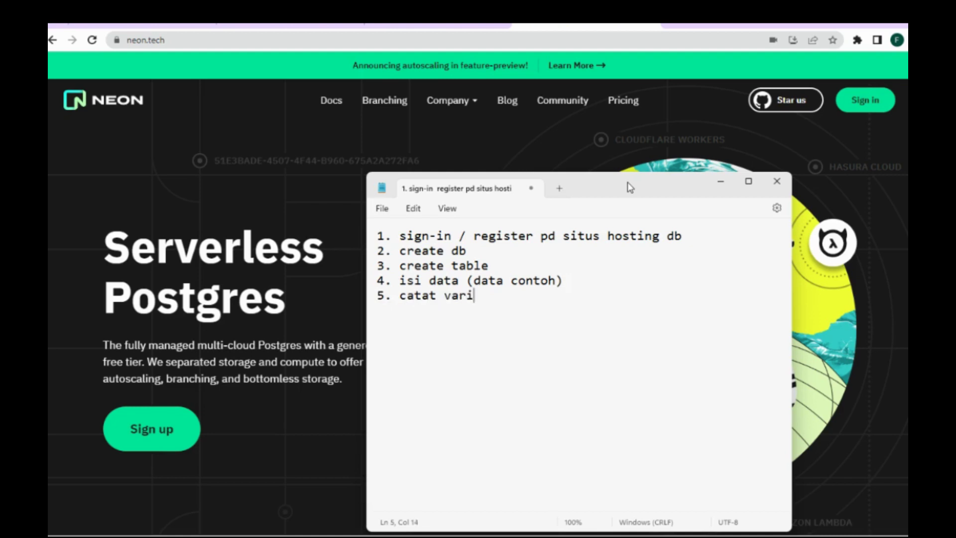
{"action": "type", "text": "able koneksi"}
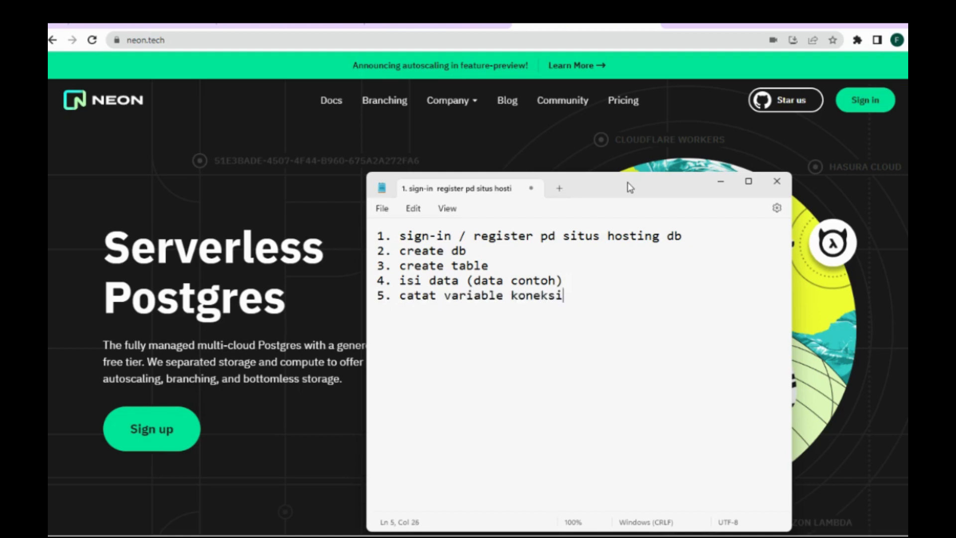
Step: Add the list item "6. akses database melalui program" on a new line
{"action": "key", "text": "Return"}
{"action": "type", "text": "6. akses dab"}
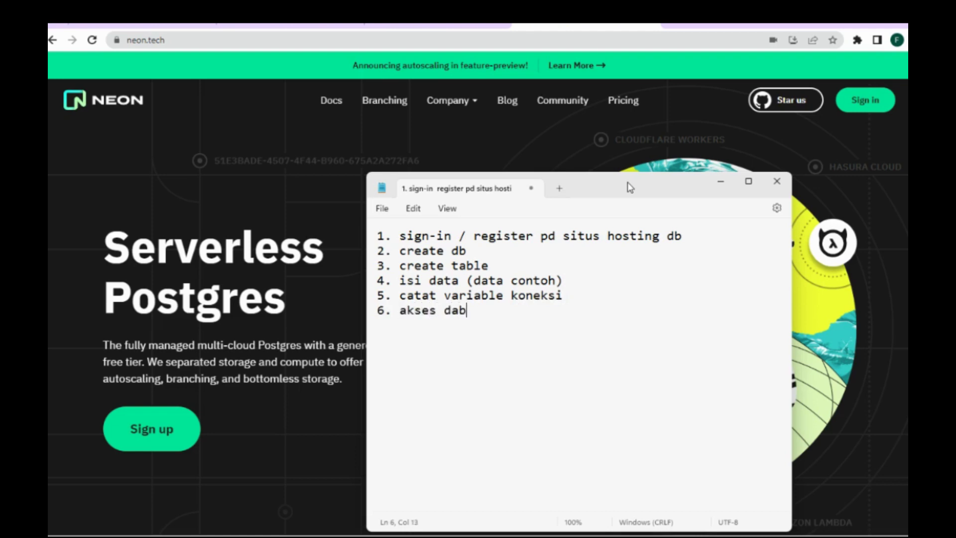
{"action": "key", "text": "BackSpace"}
{"action": "type", "text": "tabase melalui program"}
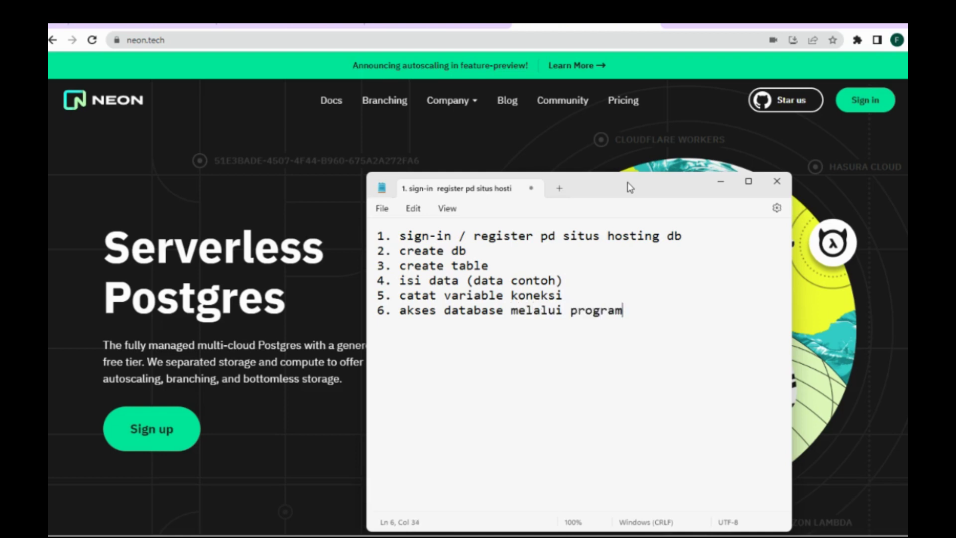
Step: Leave a blank line below item 6 and write the sub-item "6.a. menentukan jenis database"
{"action": "key", "text": "Return"}
{"action": "type", "text": "6.a. menen"}
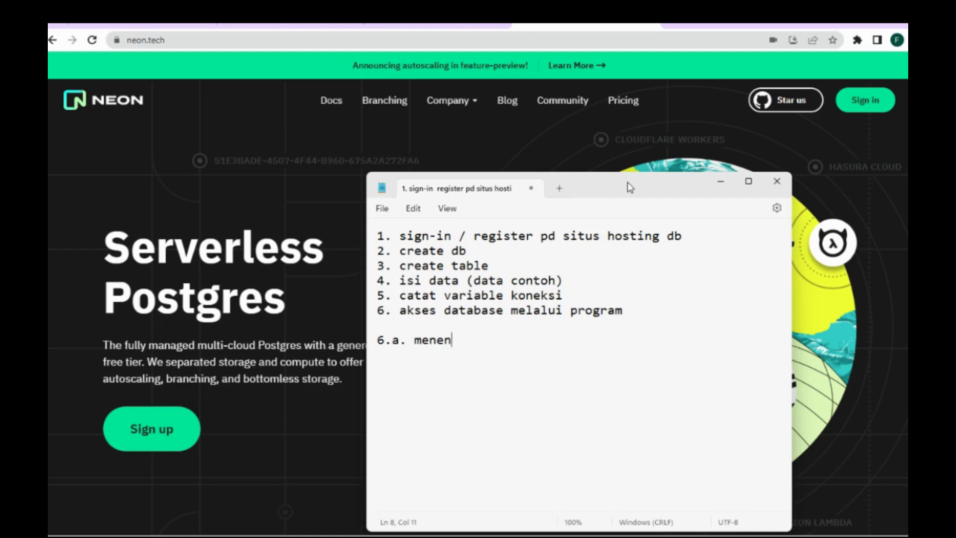
{"action": "type", "text": "tukan jenis "}
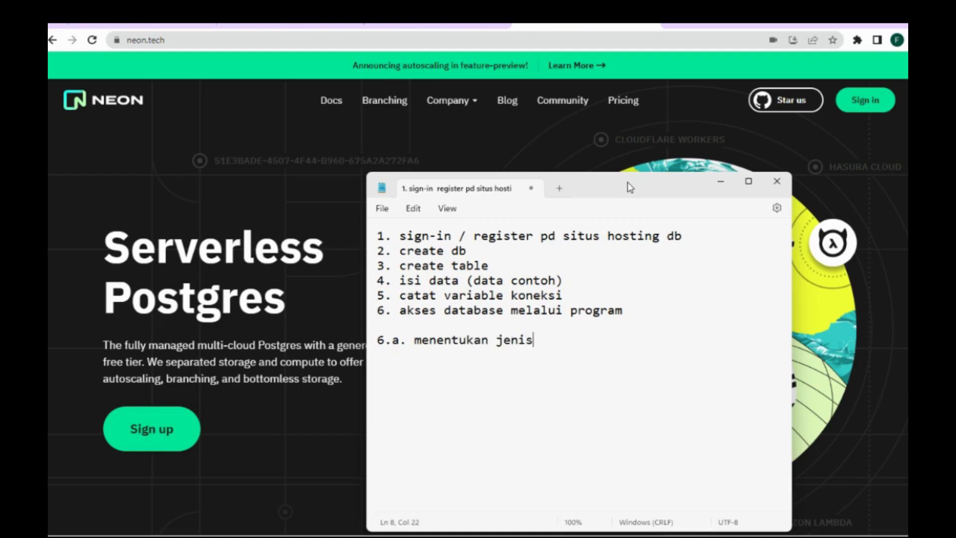
{"action": "type", "text": "database"}
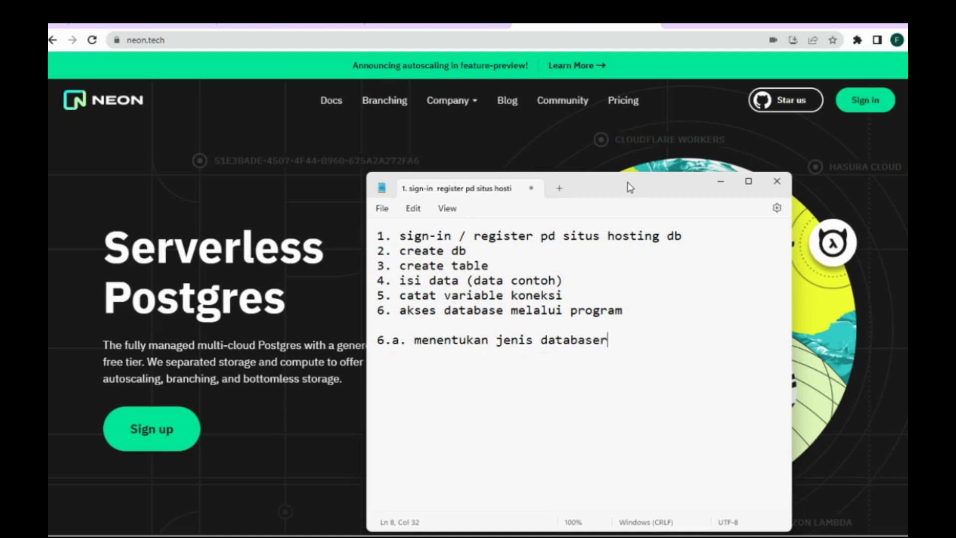
{"action": "key", "text": "BackSpace"}
{"action": "type", "text": "e"}
Step: Add the sub-item "6.b. install driver/pustaka" below 6.a
{"action": "key", "text": "Return"}
{"action": "type", "text": "6.b. install atau"}
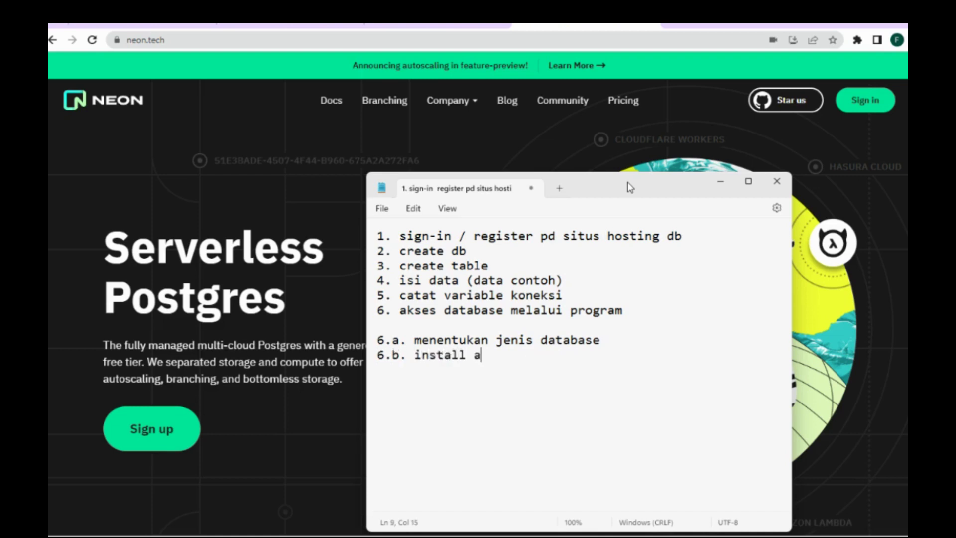
{"action": "key", "text": "BackSpace"}
{"action": "key", "text": "BackSpace"}
{"action": "key", "text": "BackSpace"}
{"action": "key", "text": "BackSpace"}
{"action": "type", "text": "driver utk datab"}
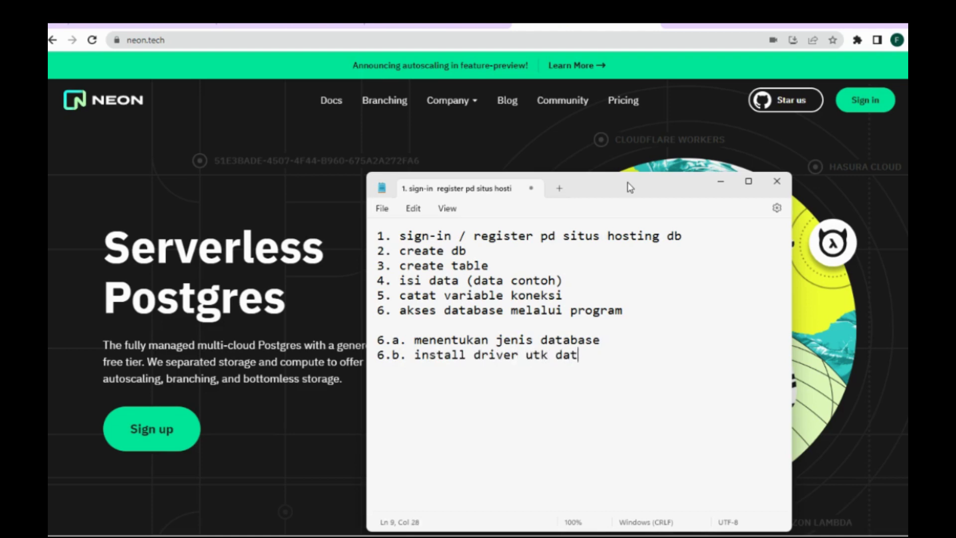
{"action": "key", "text": "BackSpace"}
{"action": "key", "text": "BackSpace"}
{"action": "key", "text": "BackSpace"}
{"action": "key", "text": "BackSpace"}
{"action": "key", "text": "BackSpace"}
{"action": "key", "text": "BackSpace"}
{"action": "key", "text": "BackSpace"}
{"action": "key", "text": "BackSpace"}
{"action": "key", "text": "BackSpace"}
{"action": "key", "text": "BackSpace"}
{"action": "type", "text": "/pustaka"}
Step: Add the sub-item "6.c. tentukan/atur parameter koneksi" on a new line
{"action": "key", "text": "Return"}
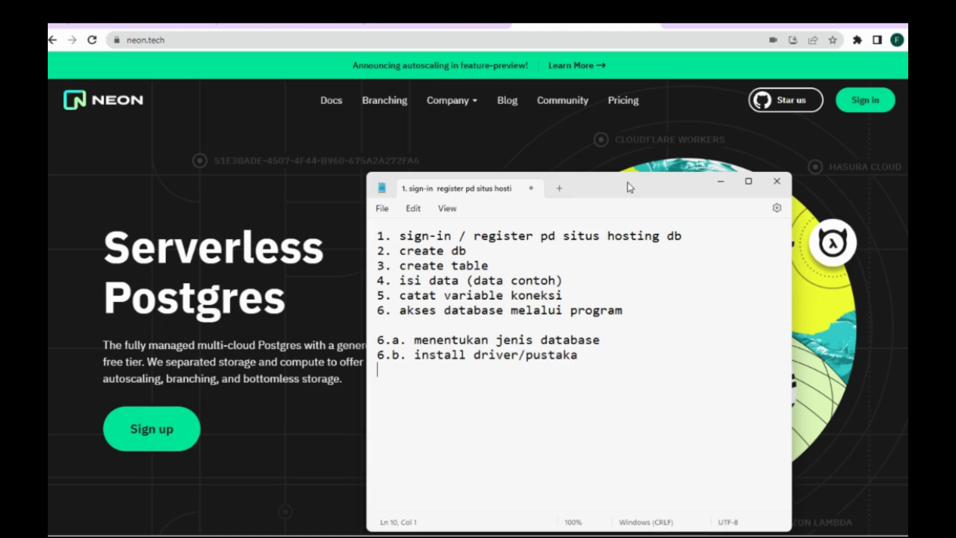
{"action": "type", "text": "6.c. tentukan/at"}
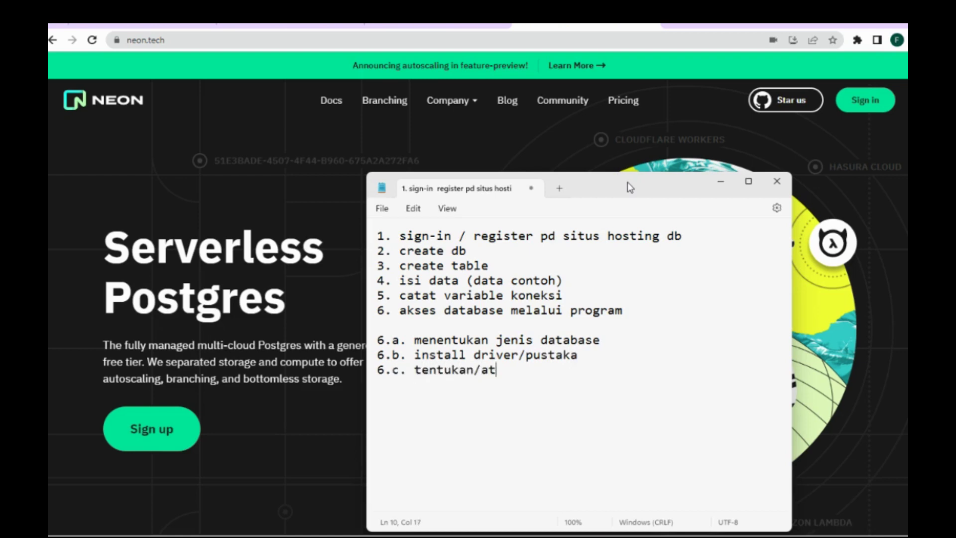
{"action": "type", "text": "ur parame"}
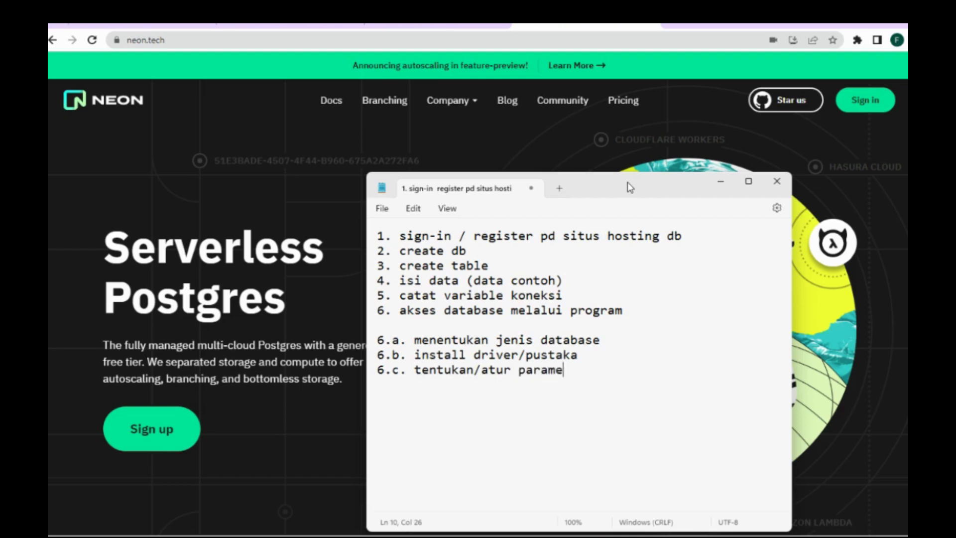
{"action": "type", "text": "ter koneksi"}
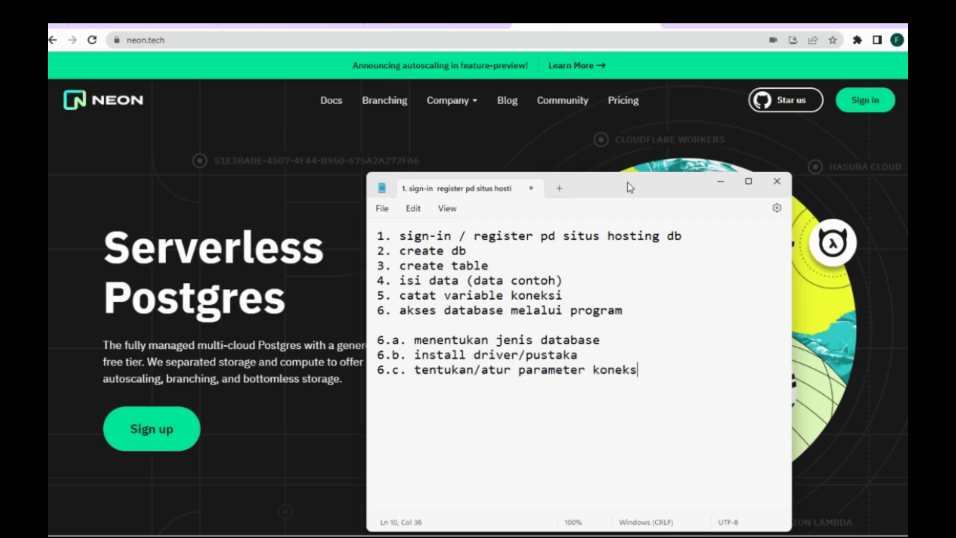
Step: Leave a blank line after 6.c and write the heading "Operasi pada database:"
{"action": "key", "text": "Return"}
{"action": "key", "text": "Return"}
{"action": "type", "text": "Operasi"}
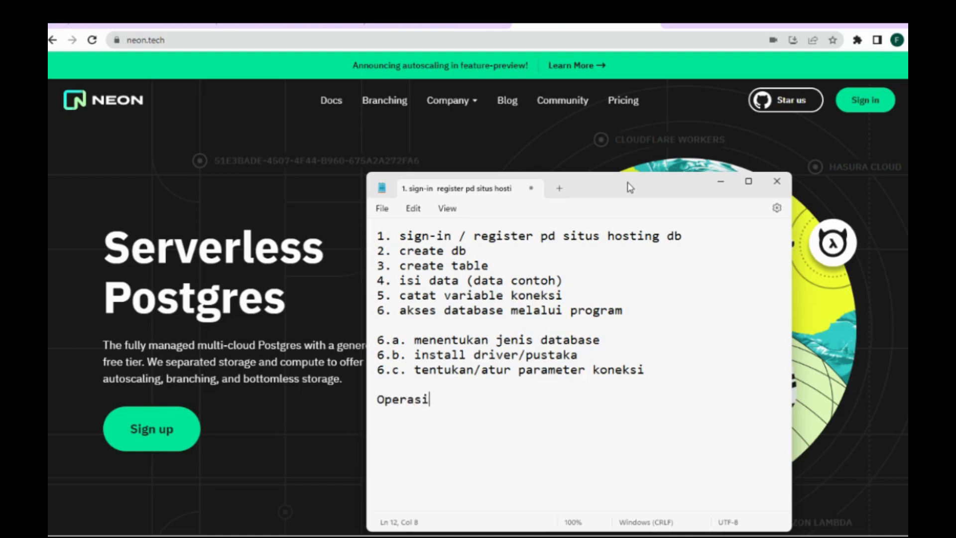
{"action": "type", "text": " [pada"}
{"action": "key", "text": "BackSpace"}
{"action": "key", "text": "BackSpace"}
{"action": "key", "text": "BackSpace"}
{"action": "key", "text": "BackSpace"}
{"action": "key", "text": "BackSpace"}
{"action": "type", "text": "pada"}
{"action": "key", "text": "BackSpace"}
{"action": "key", "text": "BackSpace"}
{"action": "type", "text": "ada database:"}
Step: List "1. connecting" and "2. read data" under the "Operasi pada database:" heading
{"action": "key", "text": "Return"}
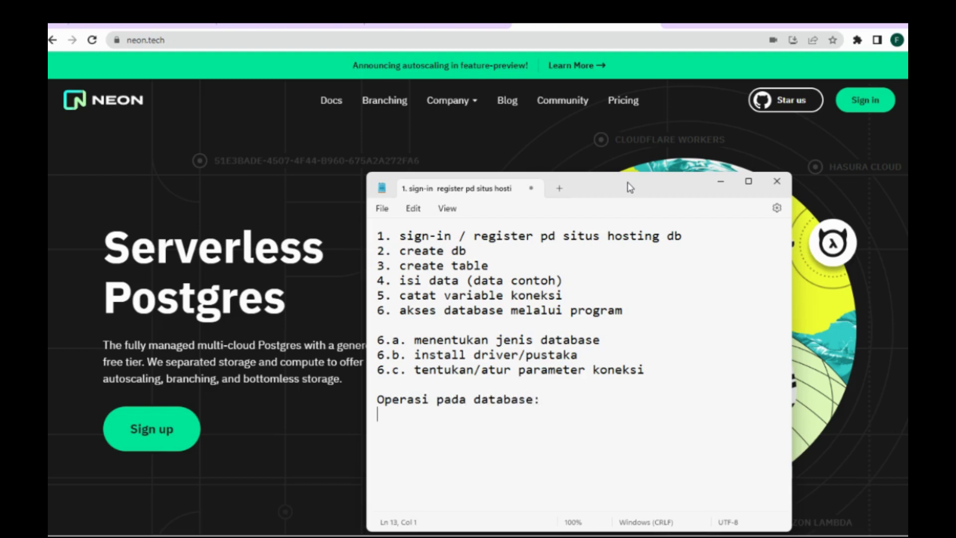
{"action": "type", "text": "1. connecting"}
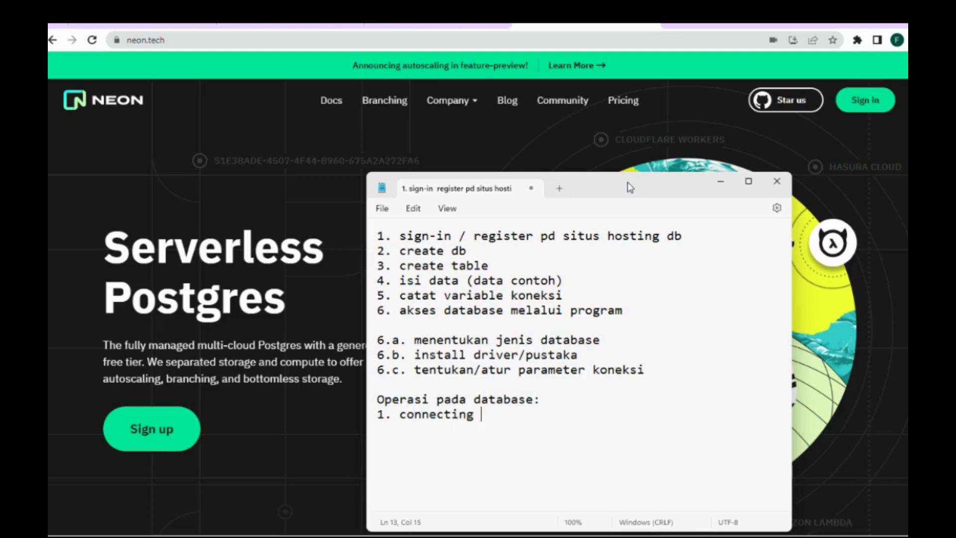
{"action": "key", "text": "Return"}
{"action": "type", "text": "2. access"}
{"action": "key", "text": "BackSpace"}
{"action": "key", "text": "BackSpace"}
{"action": "key", "text": "BackSpace"}
{"action": "key", "text": "BackSpace"}
{"action": "key", "text": "BackSpace"}
{"action": "key", "text": "BackSpace"}
{"action": "type", "text": "read data "}
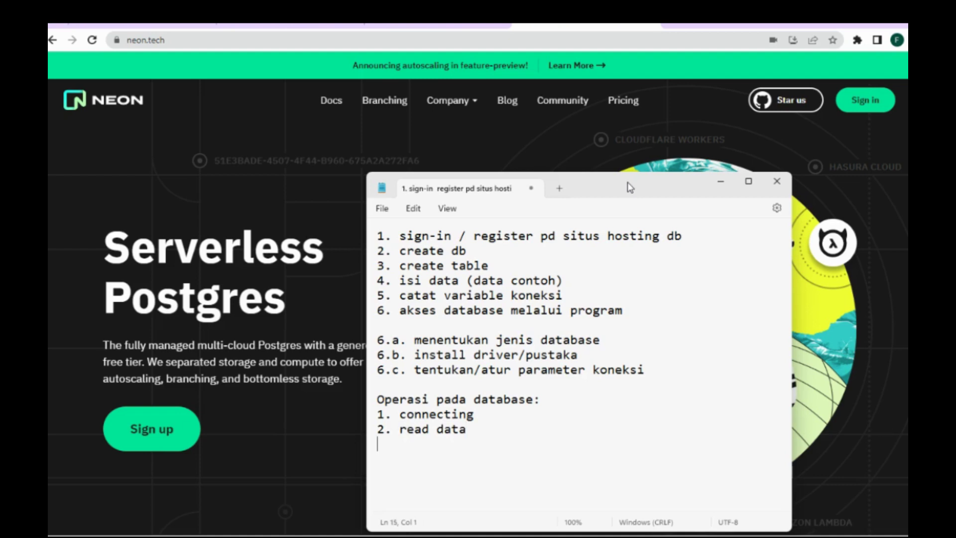
Step: Add the items "3. manipulasi (CRUD)" and "4. close connection" to the database operations list
{"action": "type", "text": "4."}
{"action": "key", "text": "BackSpace"}
{"action": "key", "text": "BackSpace"}
{"action": "type", "text": "3. mannipu"}
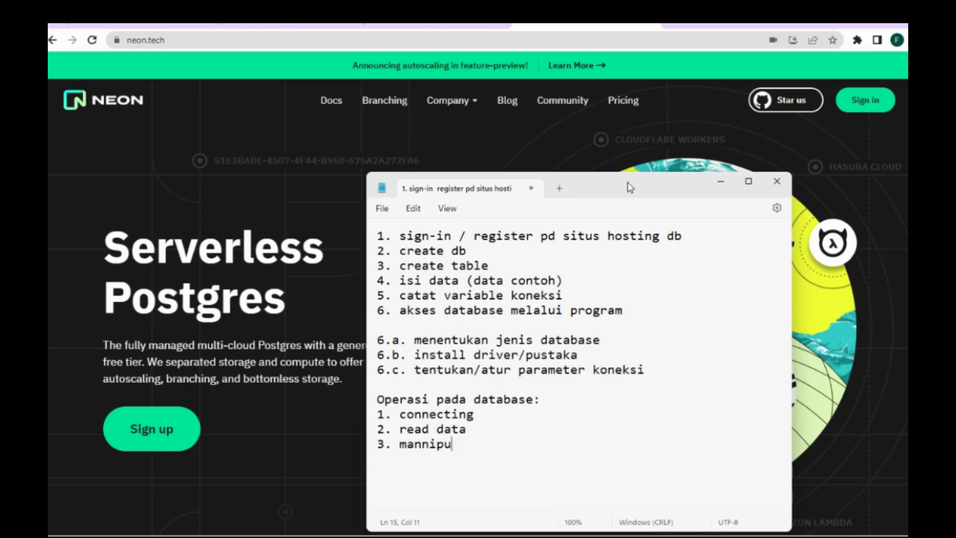
{"action": "key", "text": "BackSpace"}
{"action": "key", "text": "BackSpace"}
{"action": "key", "text": "BackSpace"}
{"action": "key", "text": "BackSpace"}
{"action": "type", "text": "ipulasi (CRUD"}
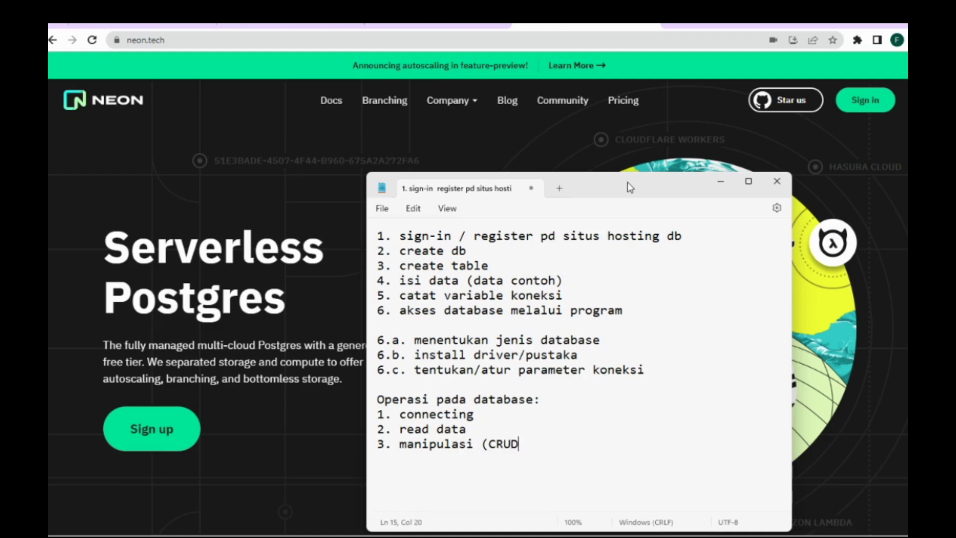
{"action": "type", "text": ")"}
{"action": "key", "text": "BackSpace"}
{"action": "type", "text": "4. close connectio"}
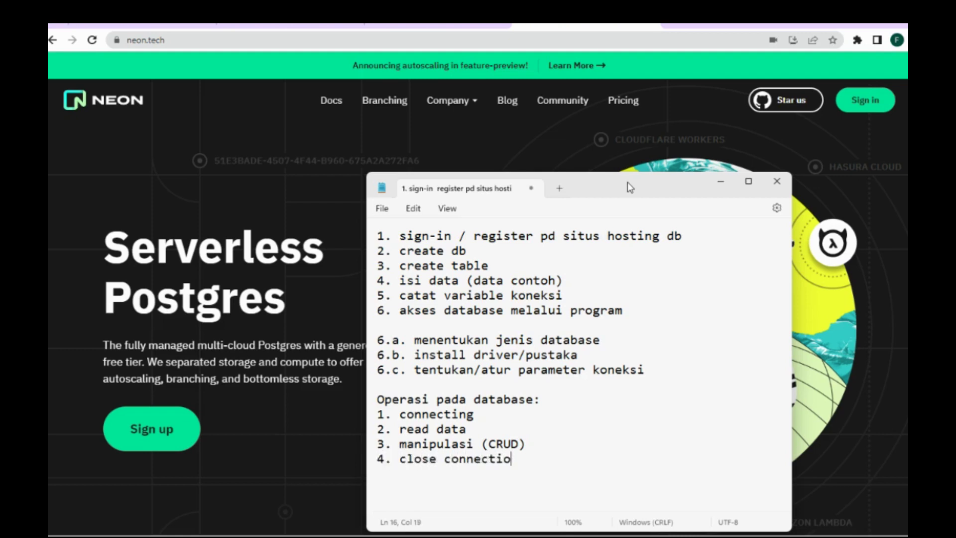
{"action": "type", "text": "n"}
{"action": "left_click", "coordinate": [507, 418]}
{"action": "left_click_drag", "start_coordinate": [486, 431], "coordinate": [397, 429]}
{"action": "left_click", "coordinate": [552, 446]}
{"action": "left_click_drag", "start_coordinate": [552, 446], "coordinate": [398, 444]}
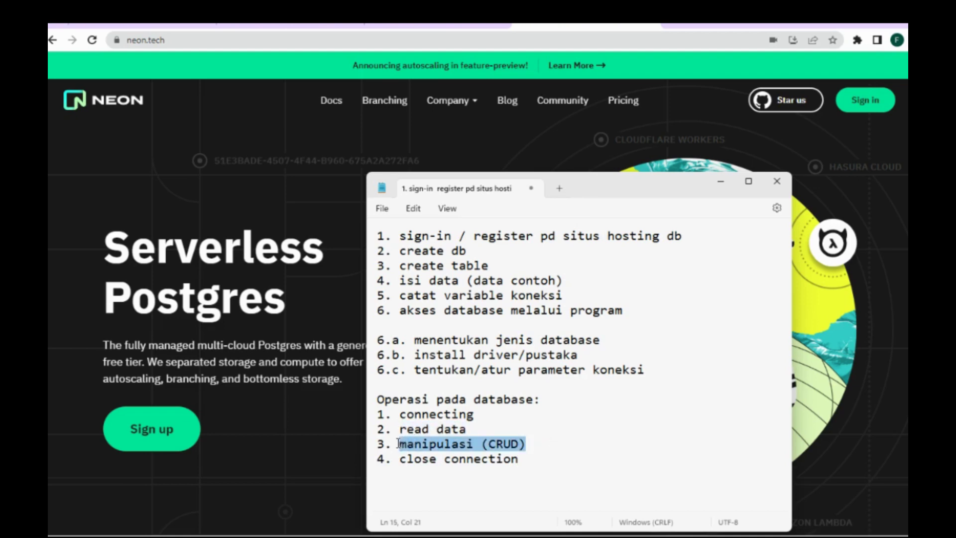
{"action": "left_click_drag", "start_coordinate": [538, 463], "coordinate": [398, 458]}
Step: Add the indented sub-item "- read ---> statemen query (membaca dan memilih data)" on a new line under "3. manipulasi (CRUD)"
{"action": "left_click", "coordinate": [535, 443]}
{"action": "key", "text": "Return"}
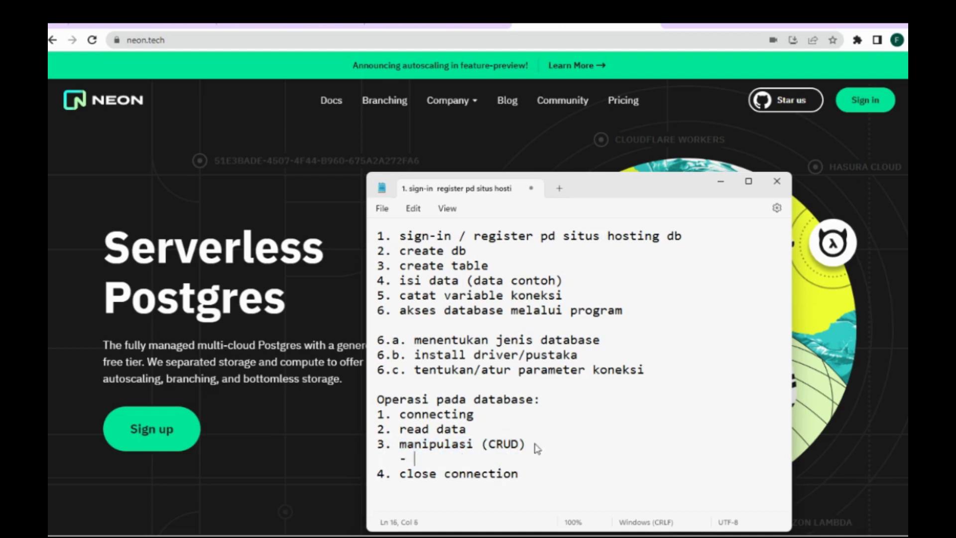
{"action": "type", "text": "- read  --->"}
{"action": "type", "text": "stateme"}
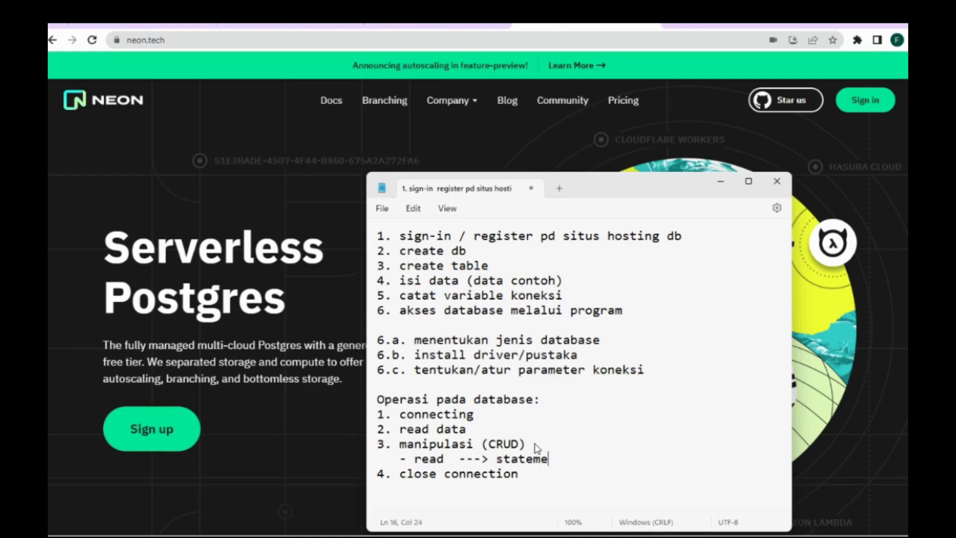
{"action": "type", "text": "n query (membaca danmen"}
{"action": "key", "text": "BackSpace"}
{"action": "key", "text": "BackSpace"}
{"action": "key", "text": "BackSpace"}
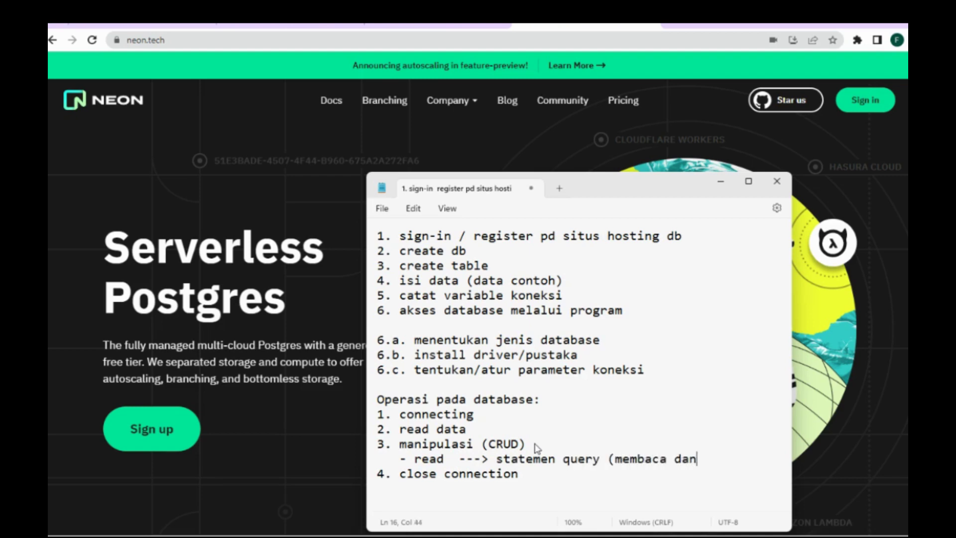
{"action": "type", "text": "memilih data"}
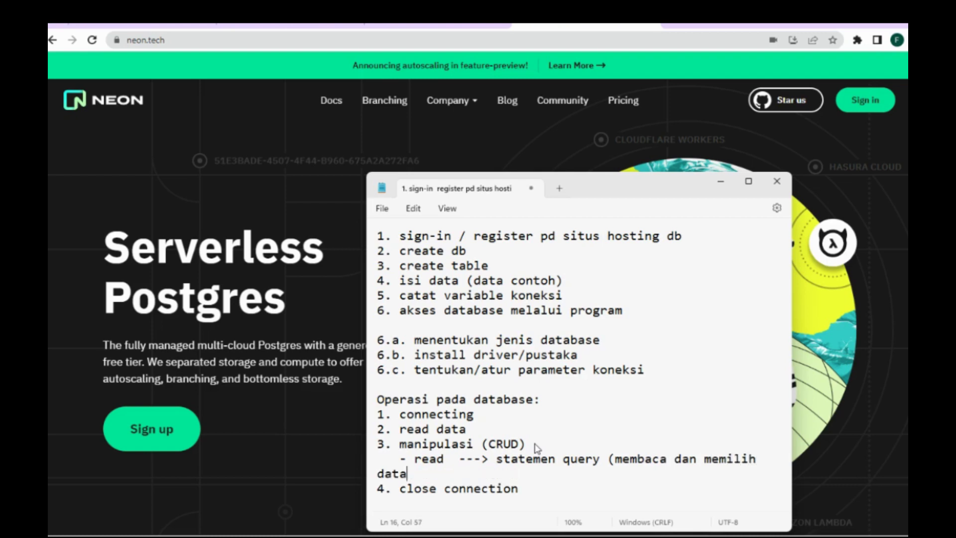
{"action": "type", "text": ")"}
Step: Remove the indentation before the "- read" sub-item so it starts at the line beginning
{"action": "left_click", "coordinate": [398, 457]}
{"action": "key", "text": "BackSpace"}
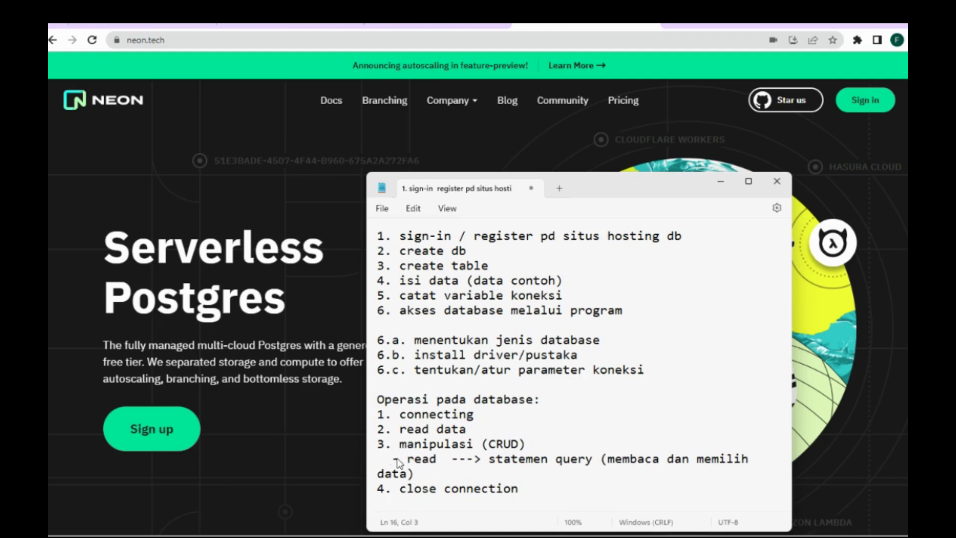
{"action": "key", "text": "BackSpace"}
Step: Add the sub-item "- insert, update, delete" on a new line below the "- read" sub-item
{"action": "left_click", "coordinate": [779, 458]}
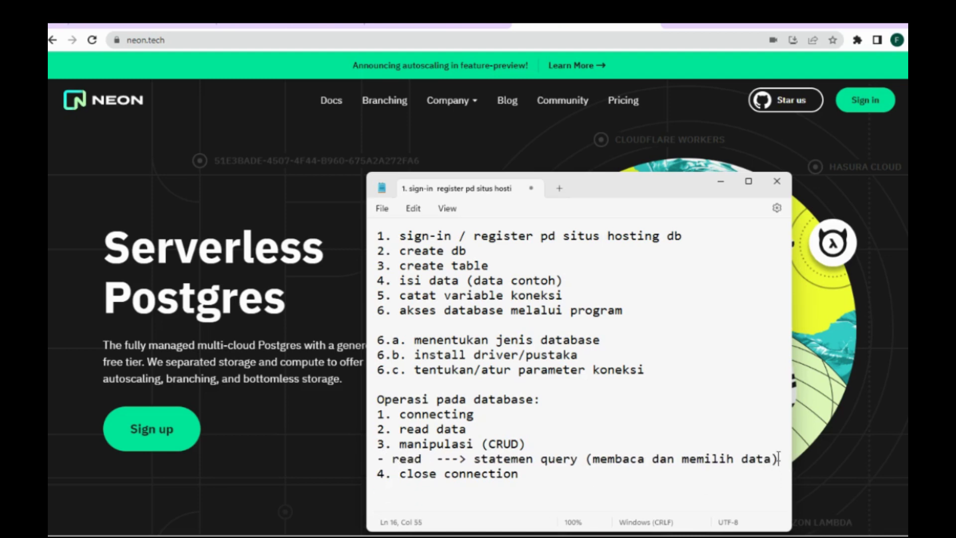
{"action": "key", "text": "Return"}
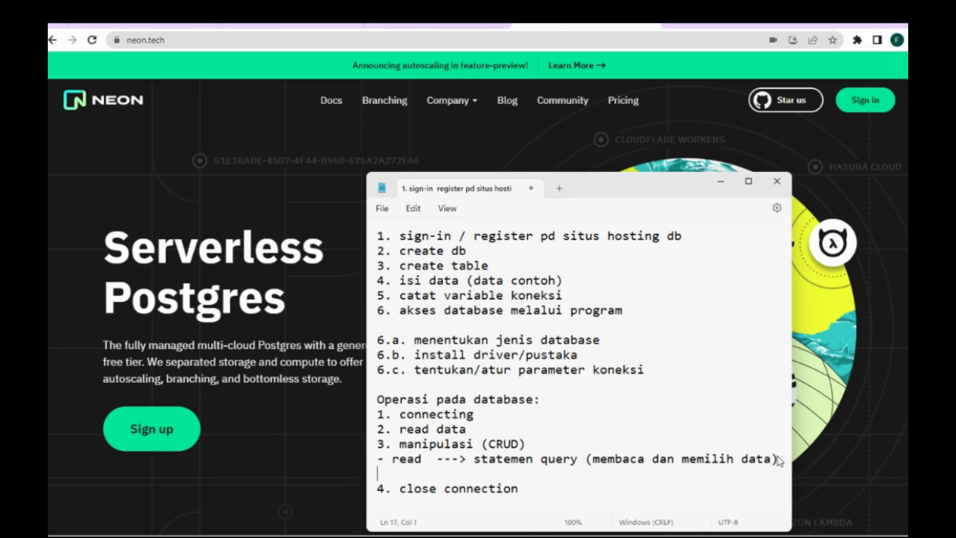
{"action": "type", "text": "- insert, up"}
{"action": "type", "text": ", dele"}
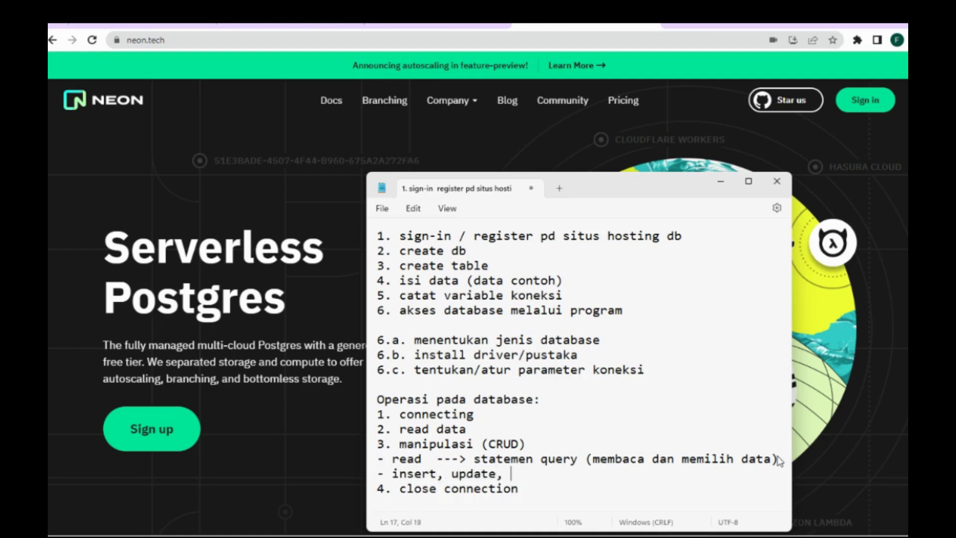
{"action": "key", "text": "BackSpace"}
{"action": "key", "text": "BackSpace"}
{"action": "type", "text": "lete"}
{"action": "key", "text": "Return"}
Step: Add the line "---> mengeksekusi statement SQL" before "4. close connection", directly below the "- insert, update, delete" line without a blank line between
{"action": "key", "text": "Return"}
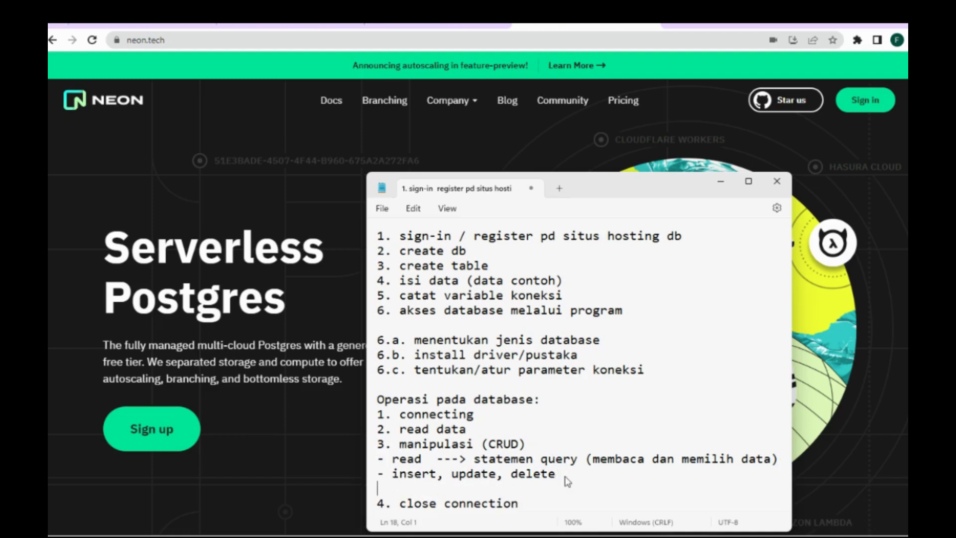
{"action": "type", "text": "-"}
{"action": "key", "text": "BackSpace"}
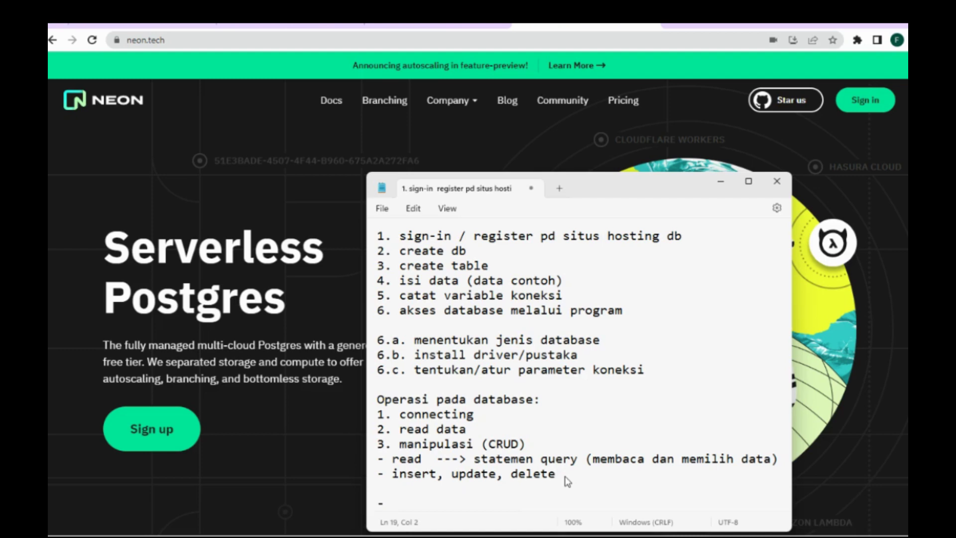
{"action": "type", "text": "--> mengekseku"}
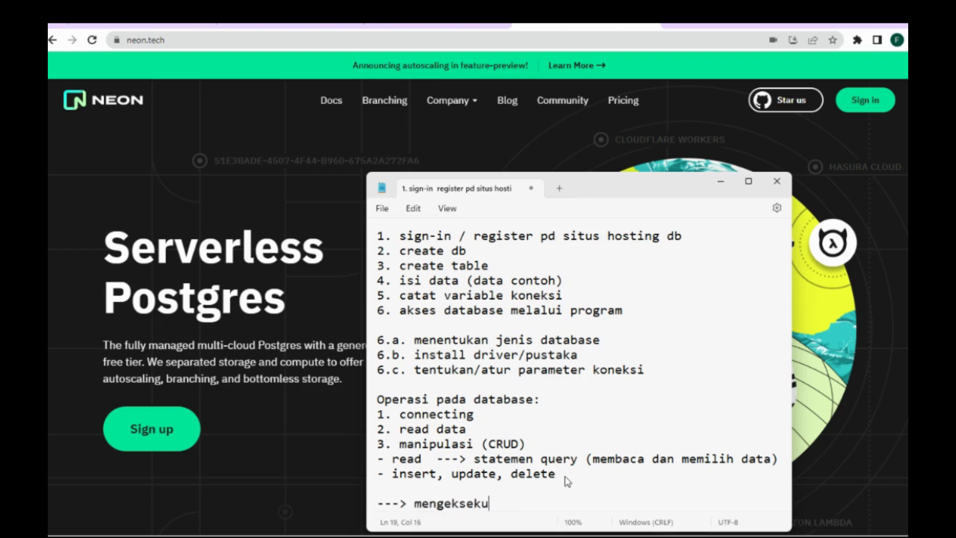
{"action": "type", "text": "si statement SQL"}
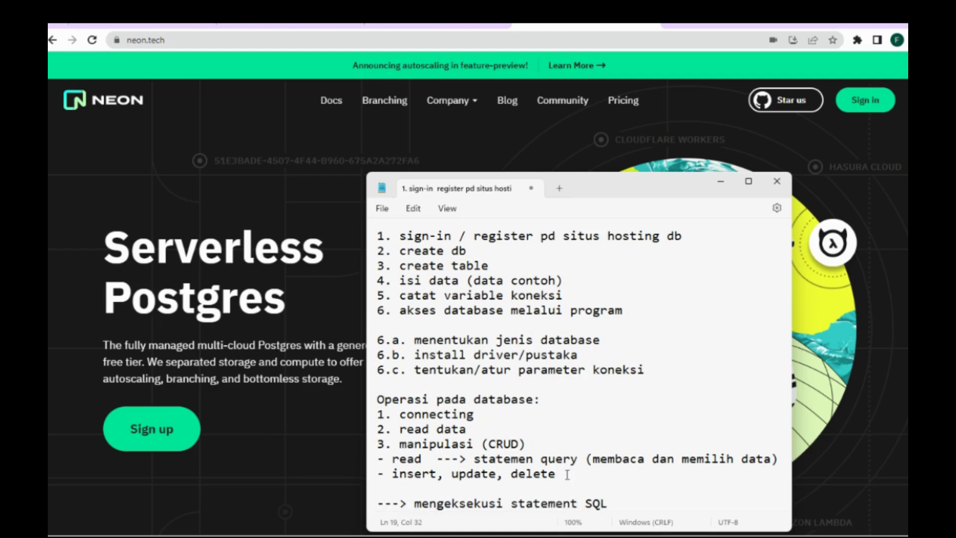
{"action": "scroll", "coordinate": [566, 474], "scroll_direction": "down", "scroll_amount": 1}
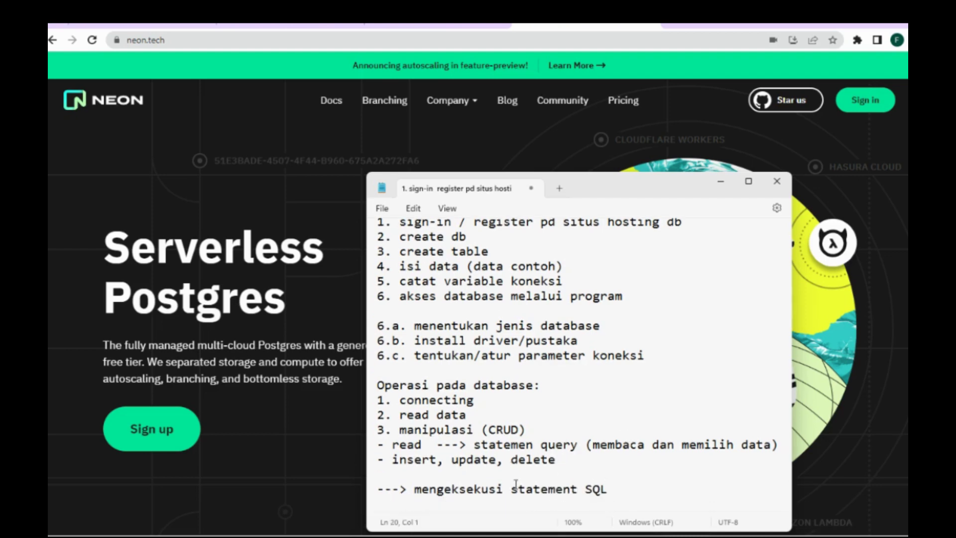
{"action": "left_click", "coordinate": [482, 478]}
{"action": "key", "text": "BackSpace"}
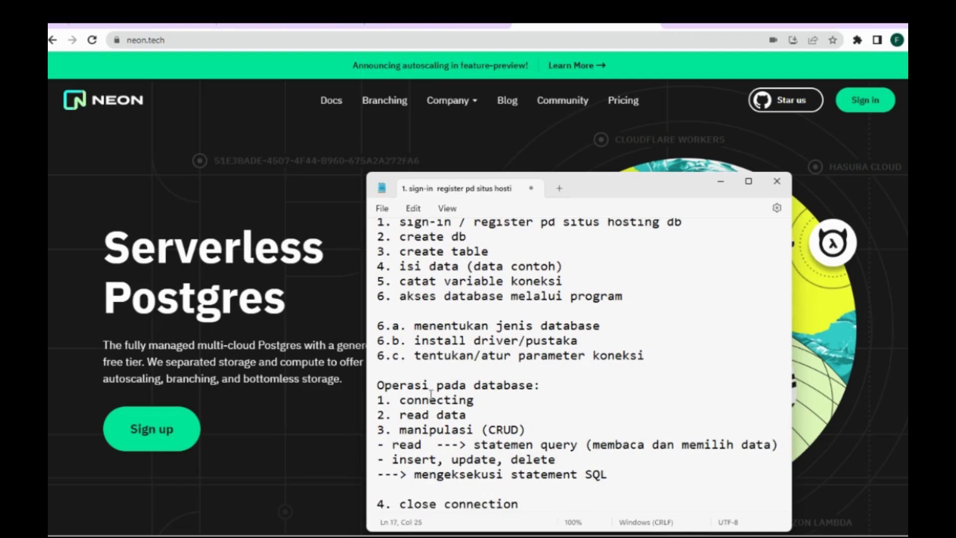
Step: Minimize the notes window and sign in to the Neon website with a Google account
{"action": "scroll", "coordinate": [537, 364], "scroll_direction": "up", "scroll_amount": 1}
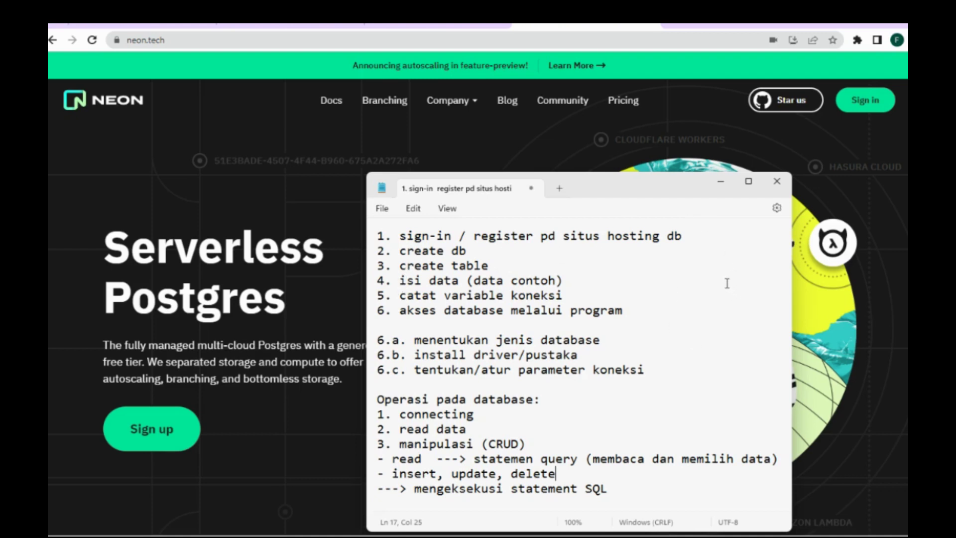
{"action": "left_click", "coordinate": [720, 181]}
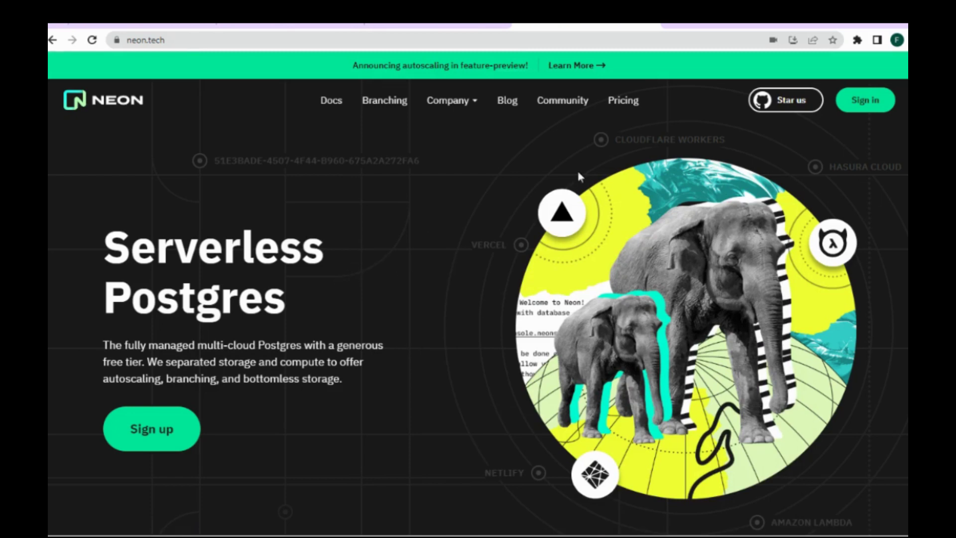
{"action": "left_click", "coordinate": [876, 103]}
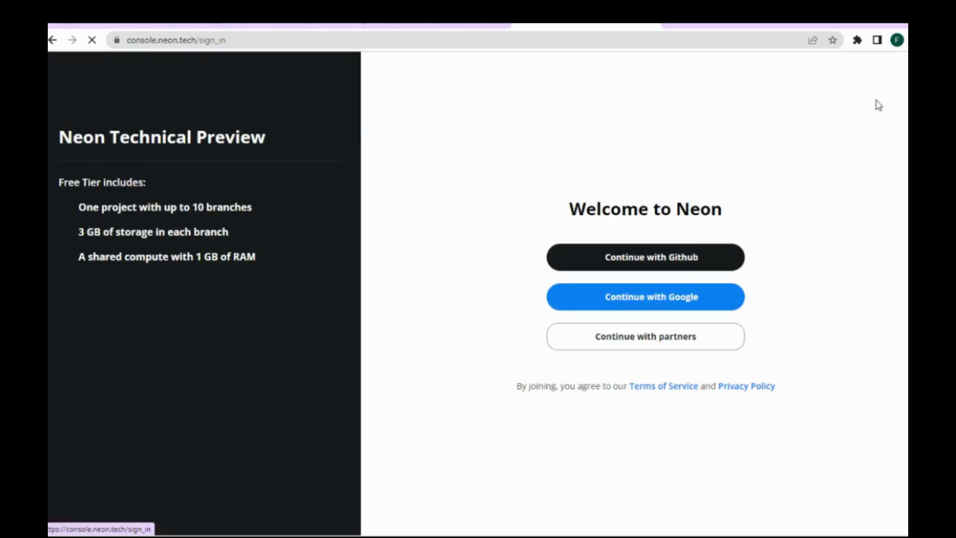
{"action": "left_click", "coordinate": [687, 306]}
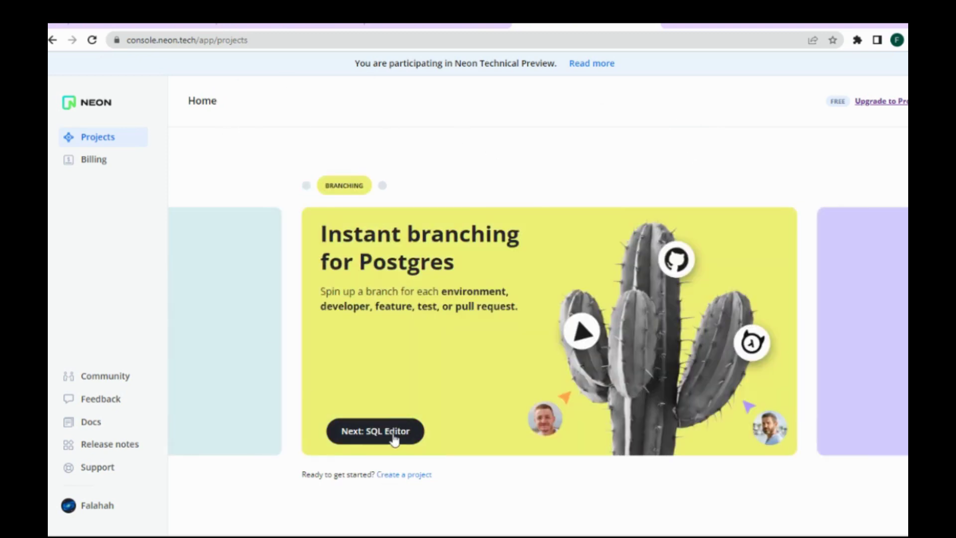
Step: Look through the Welcome, Branching and SQL Editor introduction cards on the Neon projects page
{"action": "left_click", "coordinate": [393, 434]}
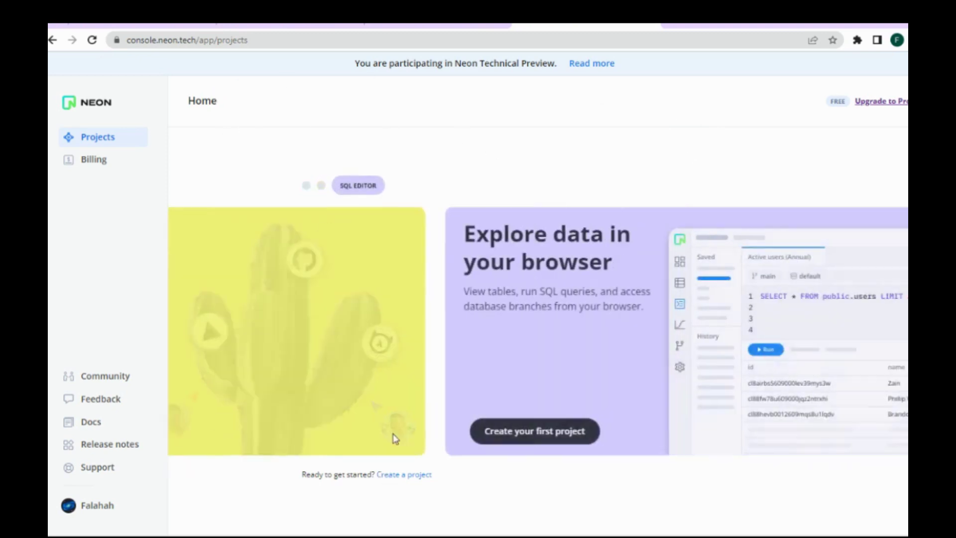
{"action": "left_click", "coordinate": [306, 187]}
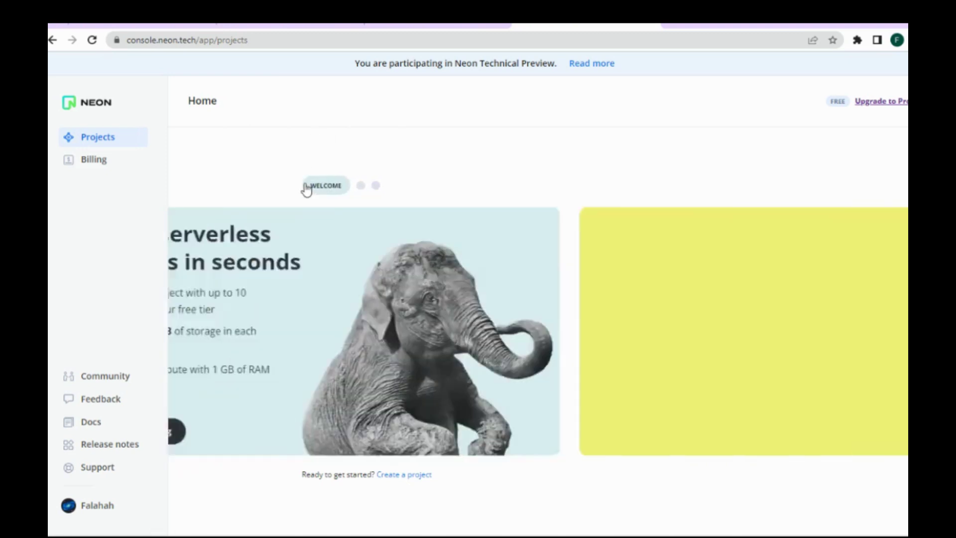
{"action": "left_click", "coordinate": [412, 434]}
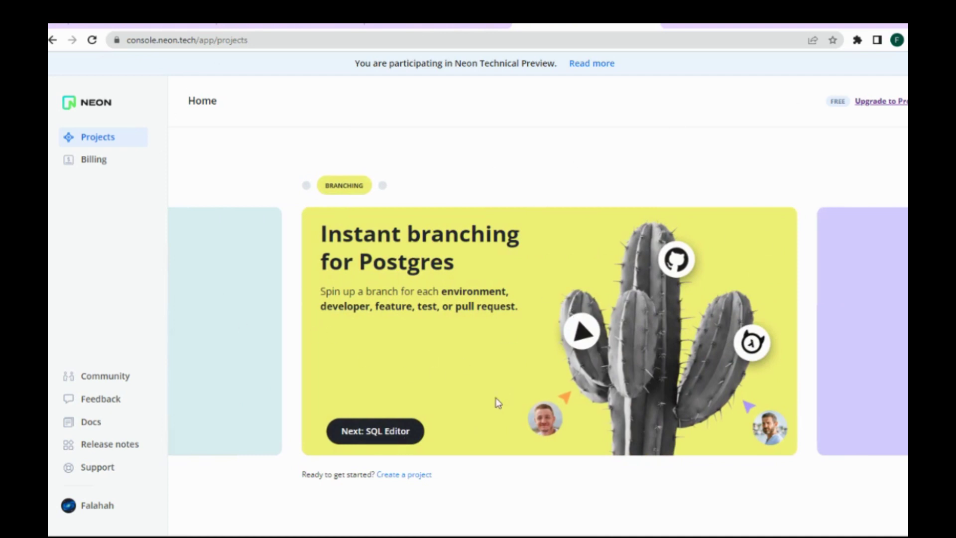
{"action": "left_click", "coordinate": [381, 434]}
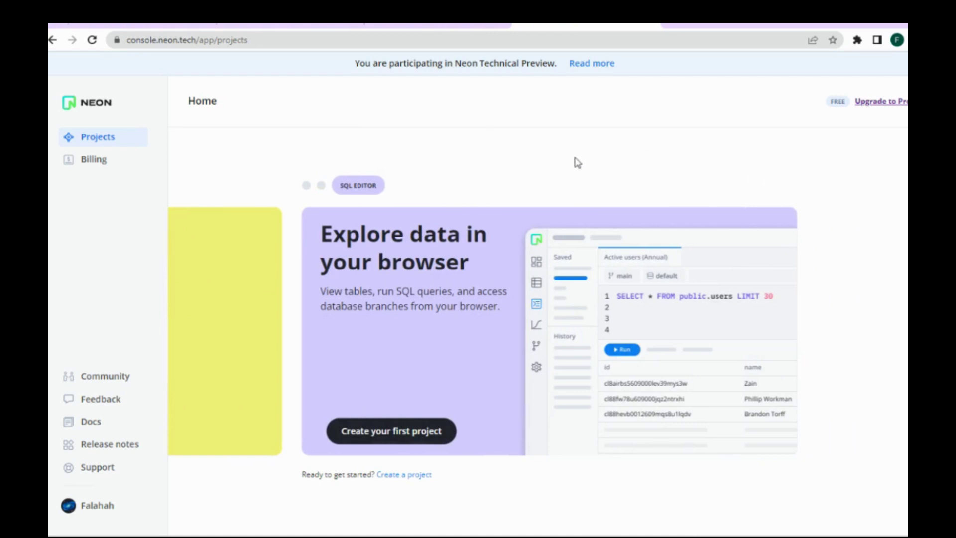
Step: Create the first Neon project with the name "flash", keeping the default Postgres version and region
{"action": "left_click", "coordinate": [416, 439]}
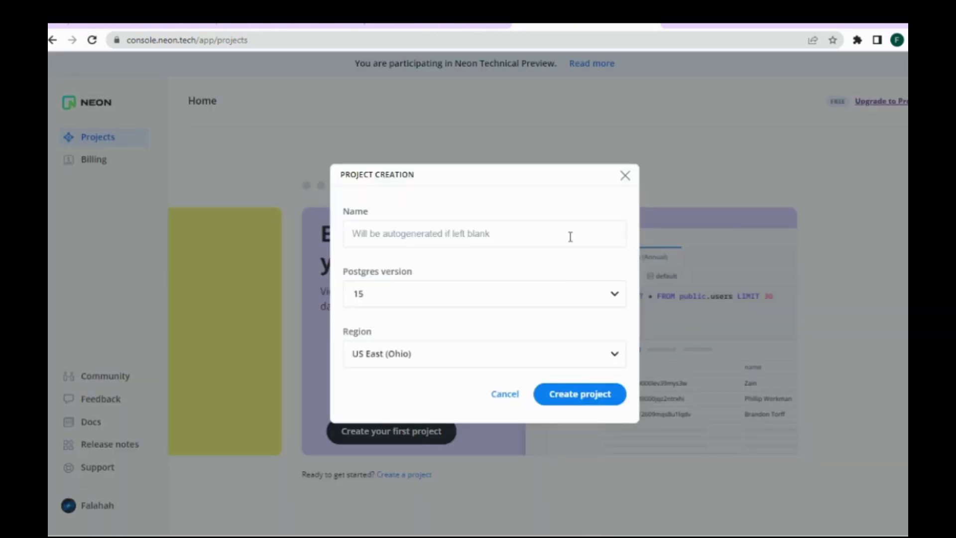
{"action": "left_click", "coordinate": [501, 235]}
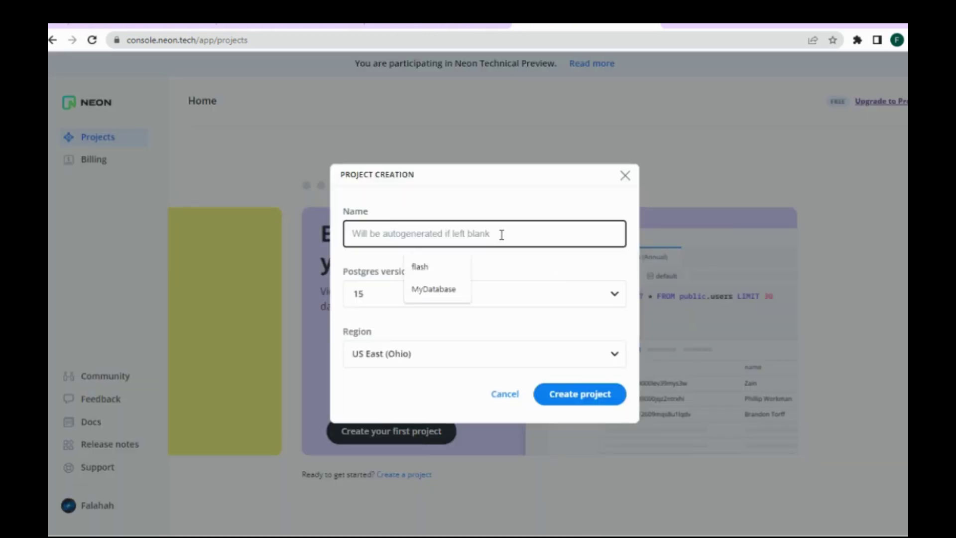
{"action": "type", "text": "flash"}
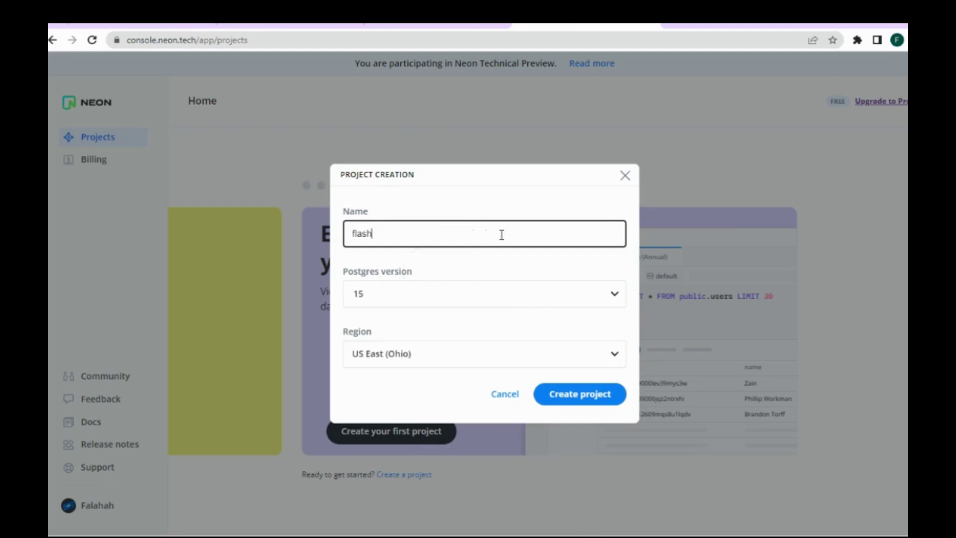
{"action": "left_click", "coordinate": [580, 393]}
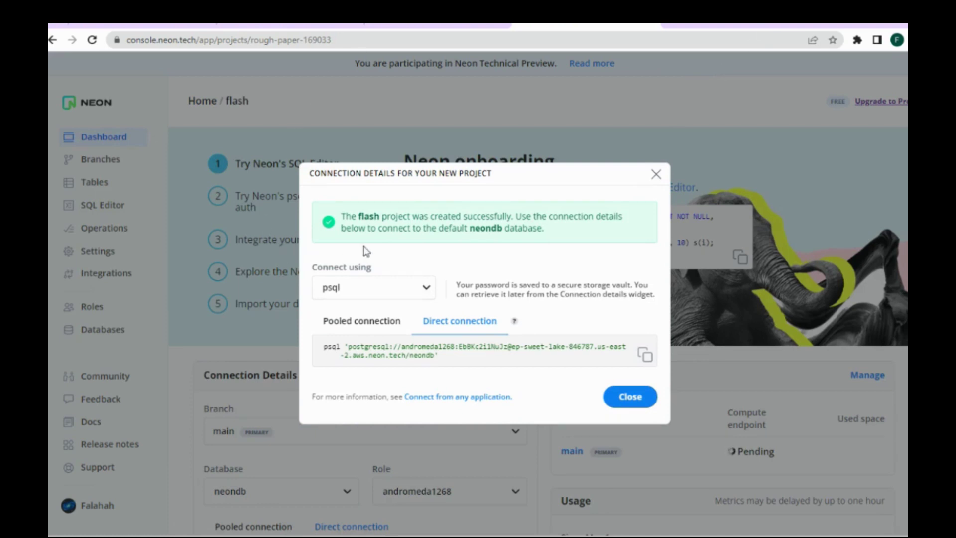
Step: Set the new project's connection details to Django and copy the entire settings snippet
{"action": "left_click", "coordinate": [400, 293]}
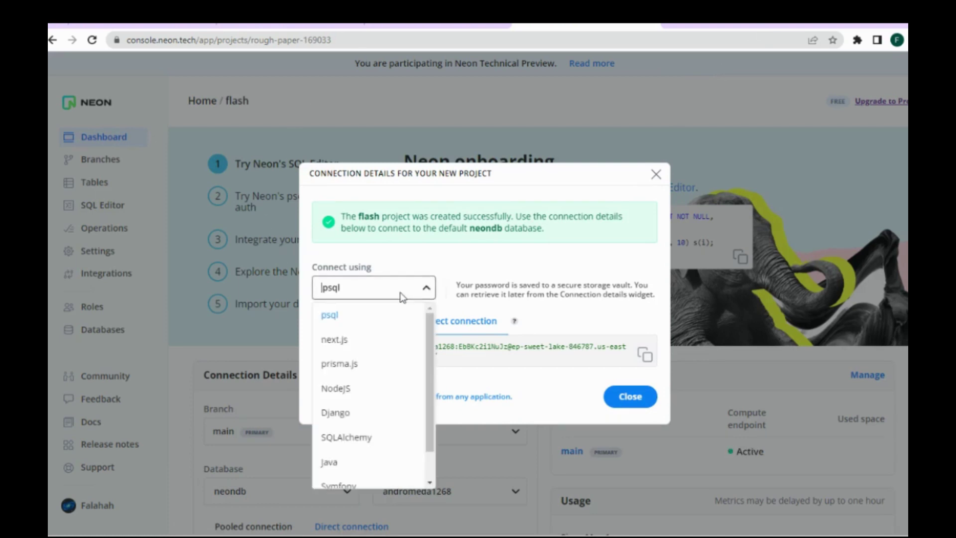
{"action": "mouse_move", "coordinate": [431, 355]}
{"action": "left_mouse_down"}
{"action": "mouse_move", "coordinate": [430, 391]}
{"action": "mouse_move", "coordinate": [429, 363]}
{"action": "left_mouse_up"}
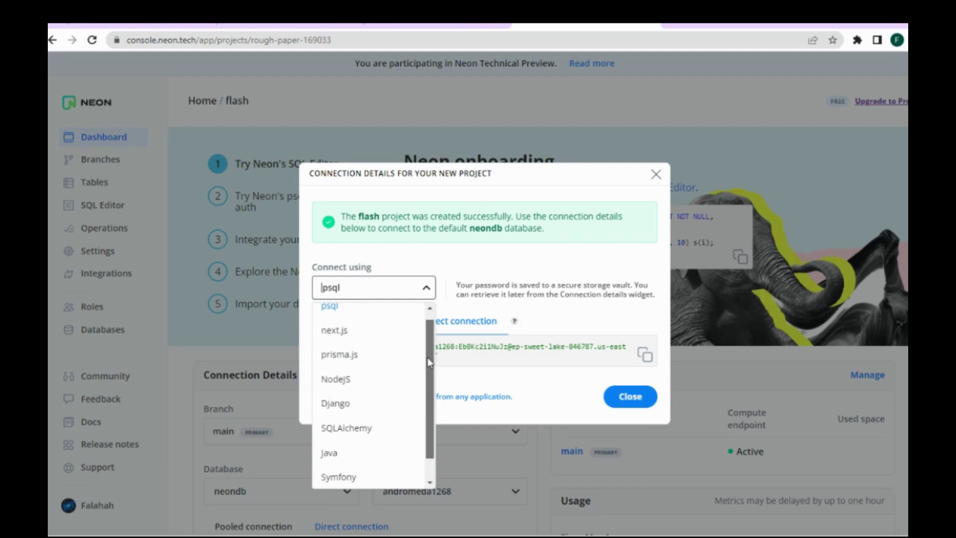
{"action": "left_click", "coordinate": [335, 404]}
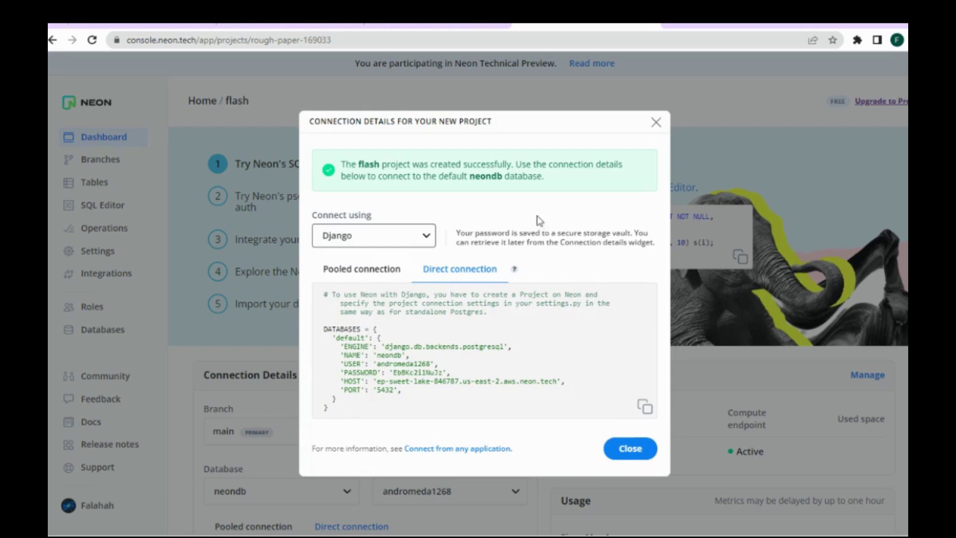
{"action": "left_click", "coordinate": [349, 423]}
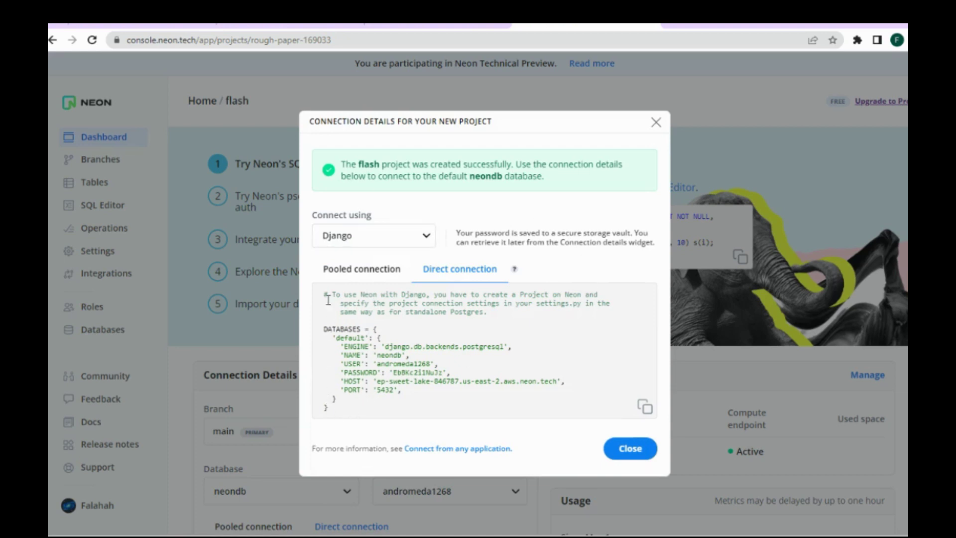
{"action": "left_click_drag", "start_coordinate": [325, 294], "coordinate": [337, 418]}
{"action": "key", "text": "ctrl+c"}
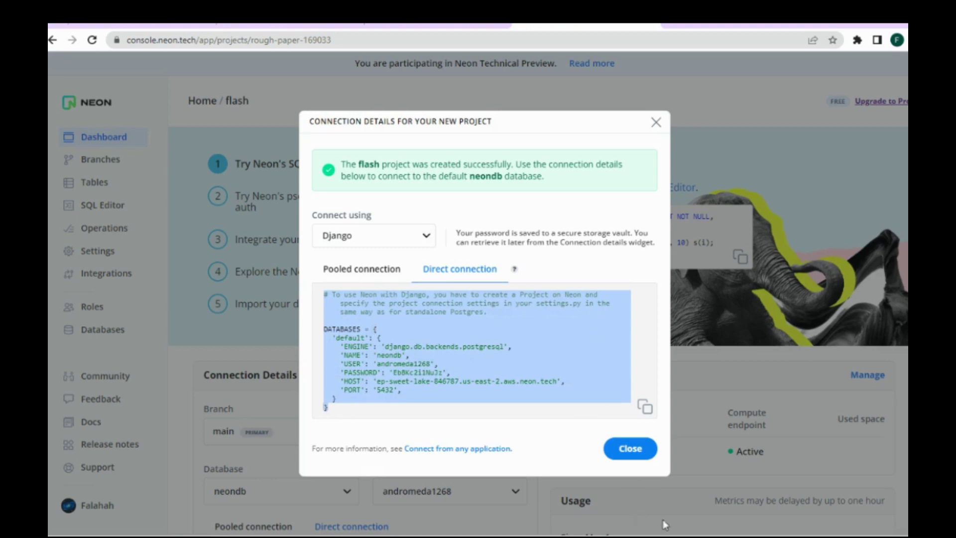
Step: Switch to the Notepad connection notes and paste the Django settings, including the database password, a few lines below the psql string, then highlight both blocks
{"action": "left_click", "coordinate": [640, 499]}
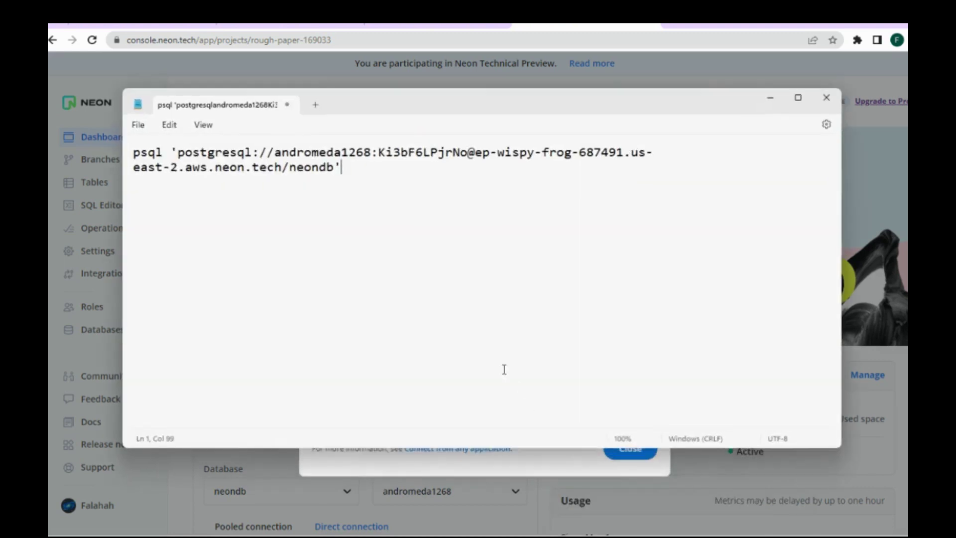
{"action": "key", "text": "Return"}
{"action": "key", "text": "Return"}
{"action": "key", "text": "Return"}
{"action": "key", "text": "ctrl+v"}
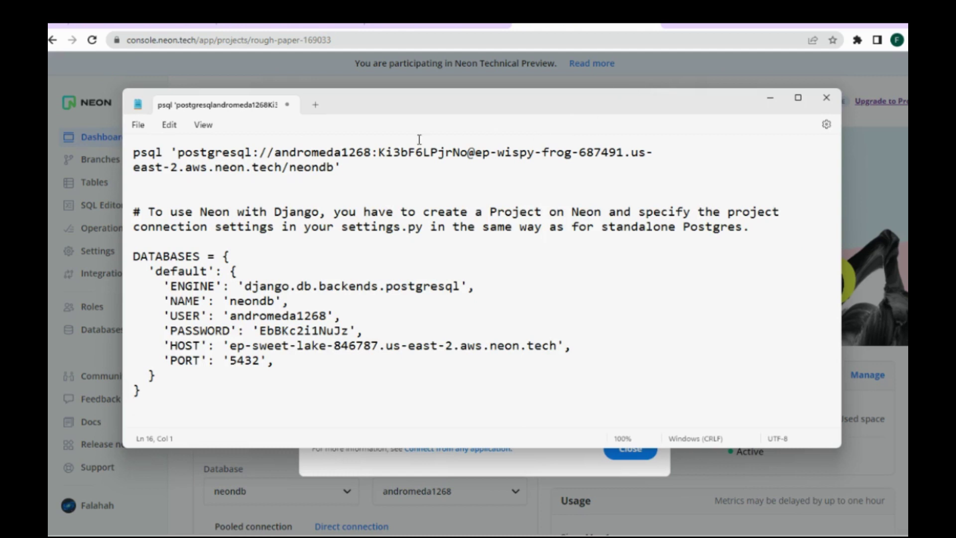
{"action": "left_click_drag", "start_coordinate": [340, 167], "coordinate": [127, 158]}
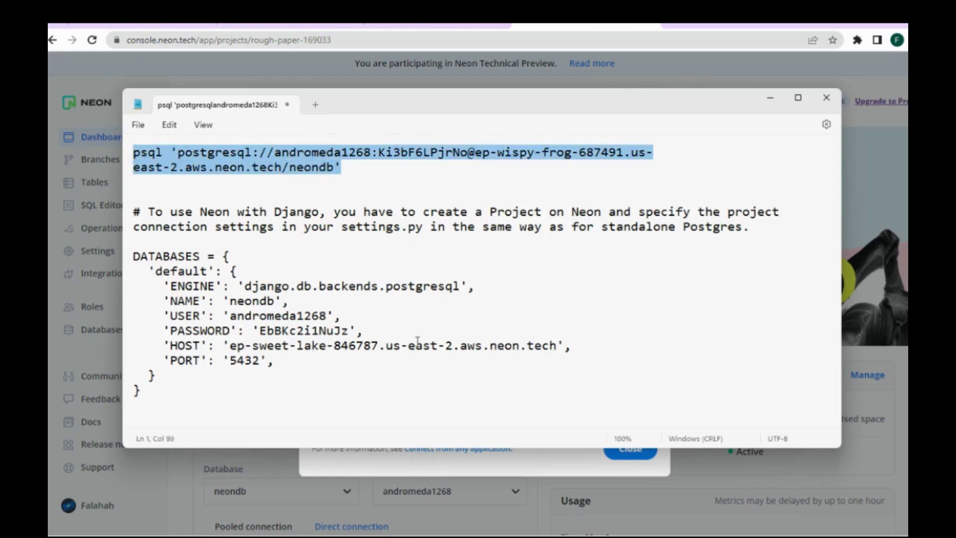
{"action": "left_click_drag", "start_coordinate": [175, 385], "coordinate": [119, 211]}
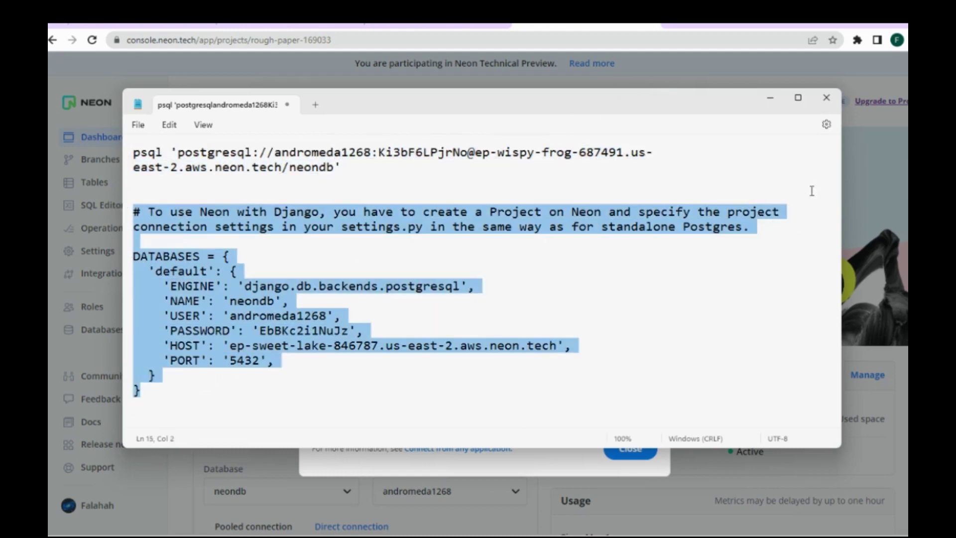
Step: Minimize the Notepad notes, close the new project's connection details and look over the flash dashboard
{"action": "left_click", "coordinate": [770, 99]}
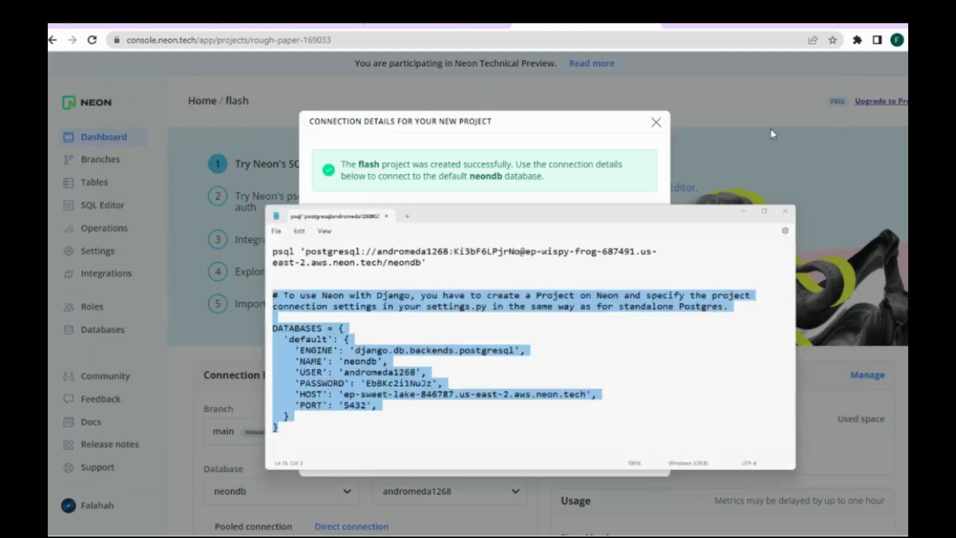
{"action": "left_click", "coordinate": [621, 451]}
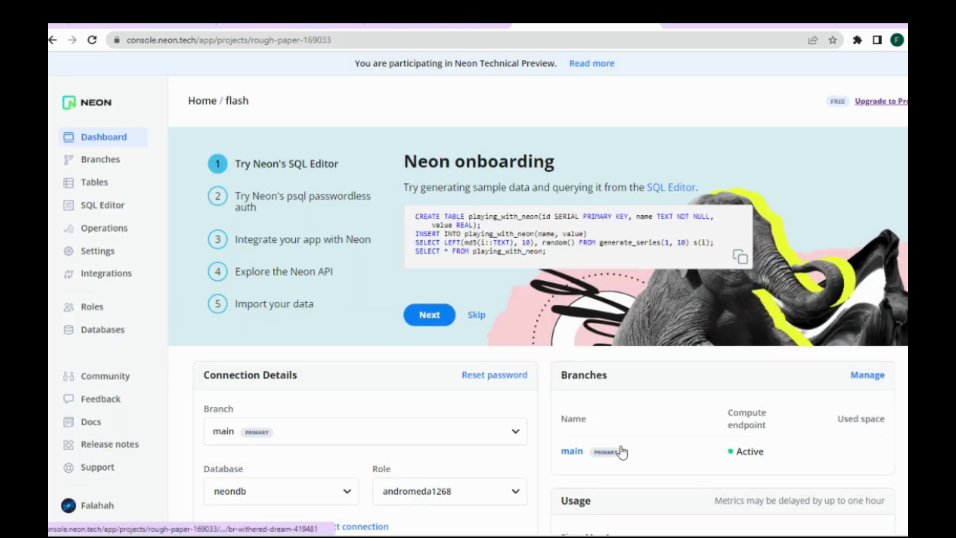
{"action": "scroll", "coordinate": [299, 375], "scroll_direction": "down", "scroll_amount": 3}
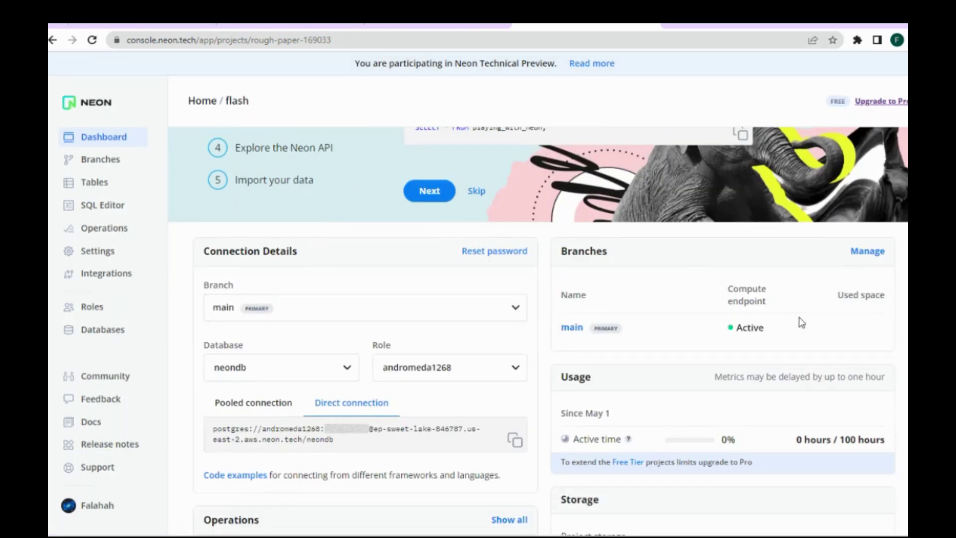
{"action": "scroll", "coordinate": [629, 299], "scroll_direction": "down", "scroll_amount": 2}
{"action": "scroll", "coordinate": [422, 316], "scroll_direction": "up", "scroll_amount": 4}
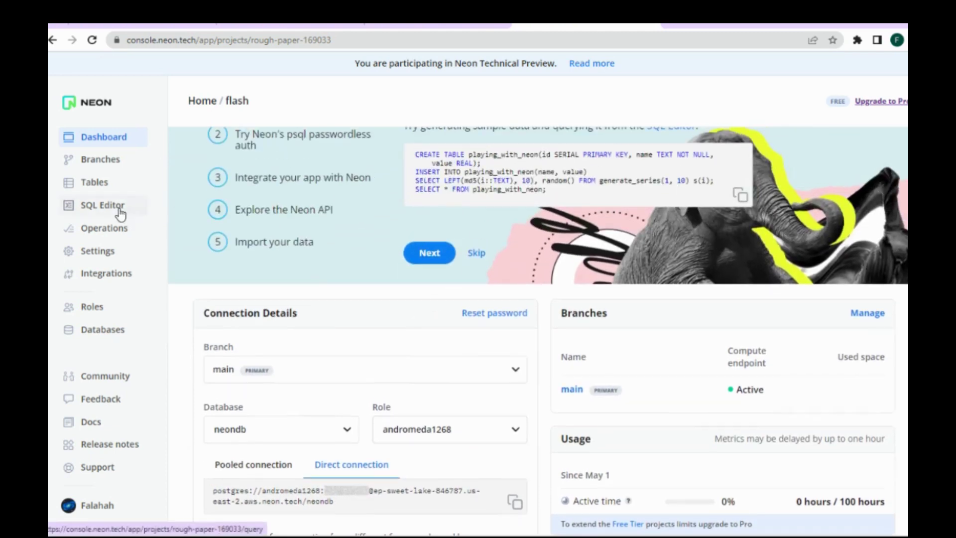
Step: Create a new database named "dbTesting" on the main branch from the project's Tables page, keeping the default owner
{"action": "left_click", "coordinate": [119, 214]}
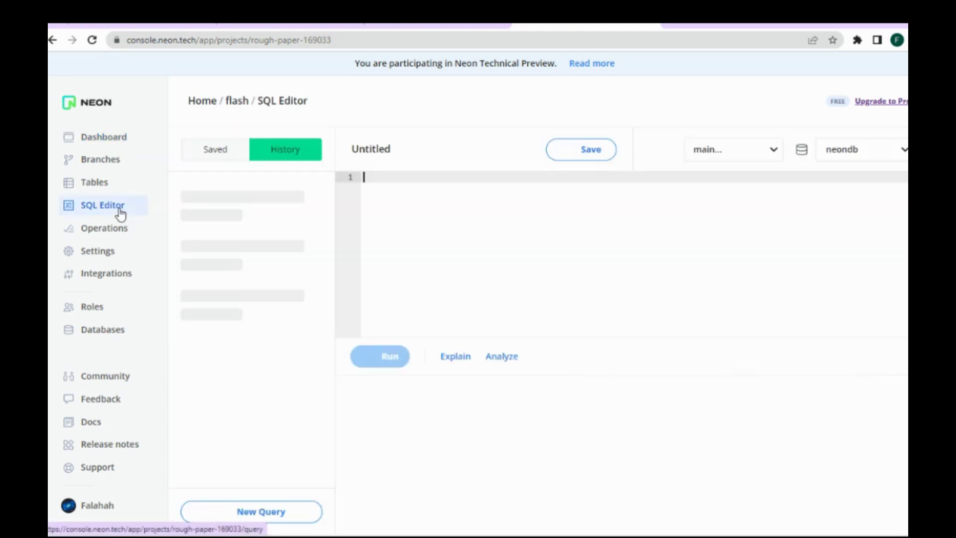
{"action": "left_click", "coordinate": [93, 186]}
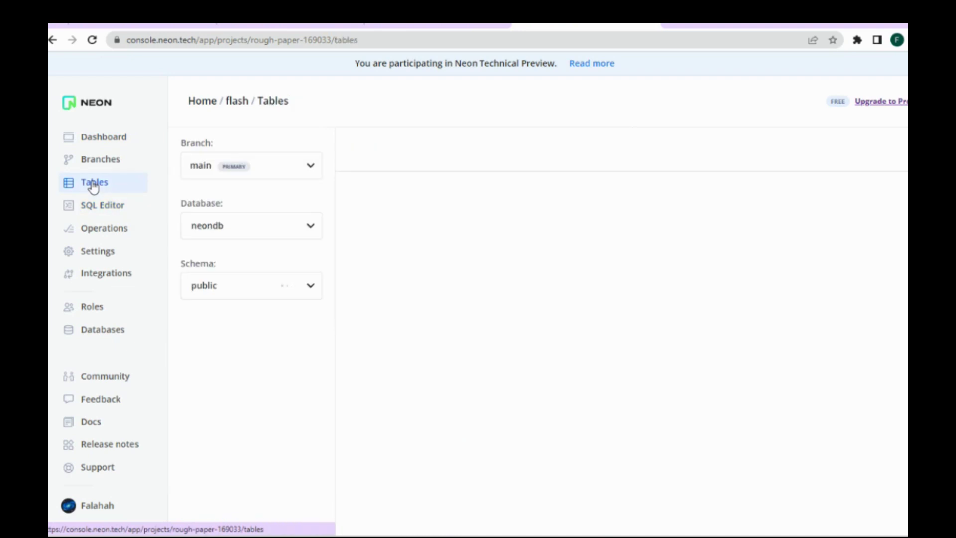
{"action": "left_click", "coordinate": [230, 227]}
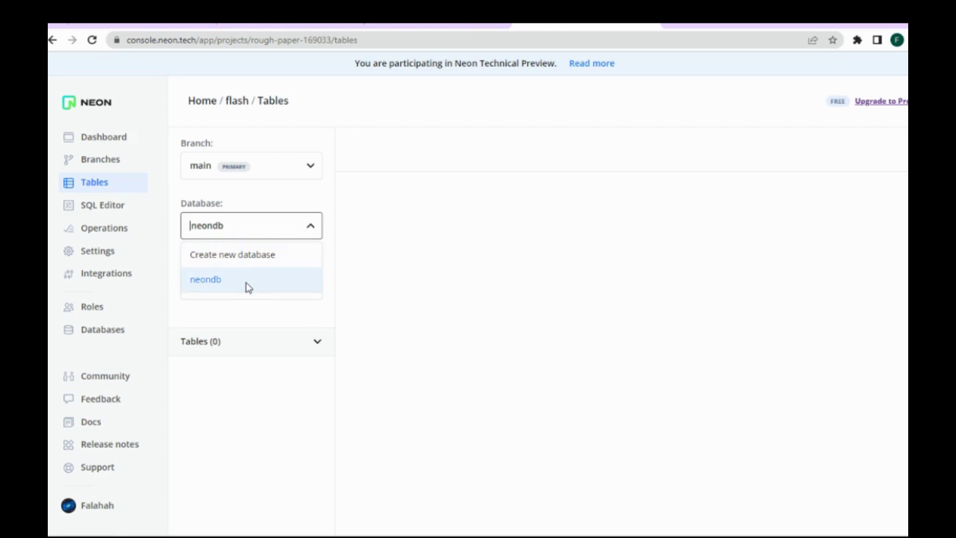
{"action": "left_click", "coordinate": [255, 257]}
{"action": "left_click", "coordinate": [501, 287]}
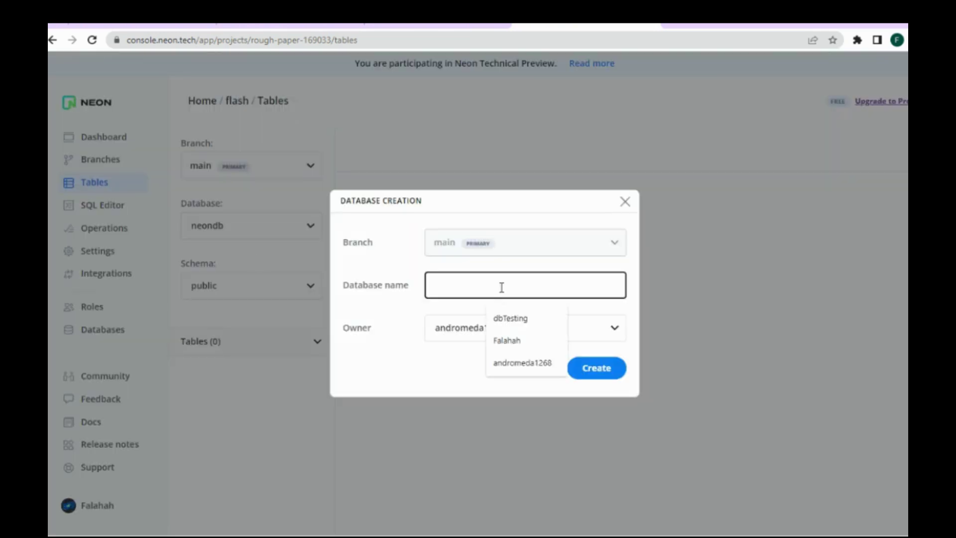
{"action": "type", "text": "dbTes"}
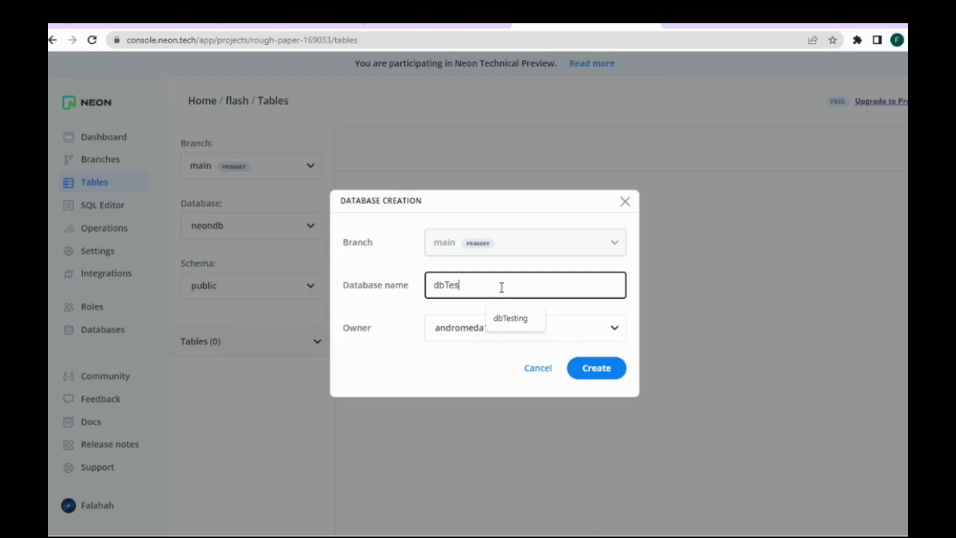
{"action": "type", "text": "ting"}
{"action": "left_click", "coordinate": [598, 372]}
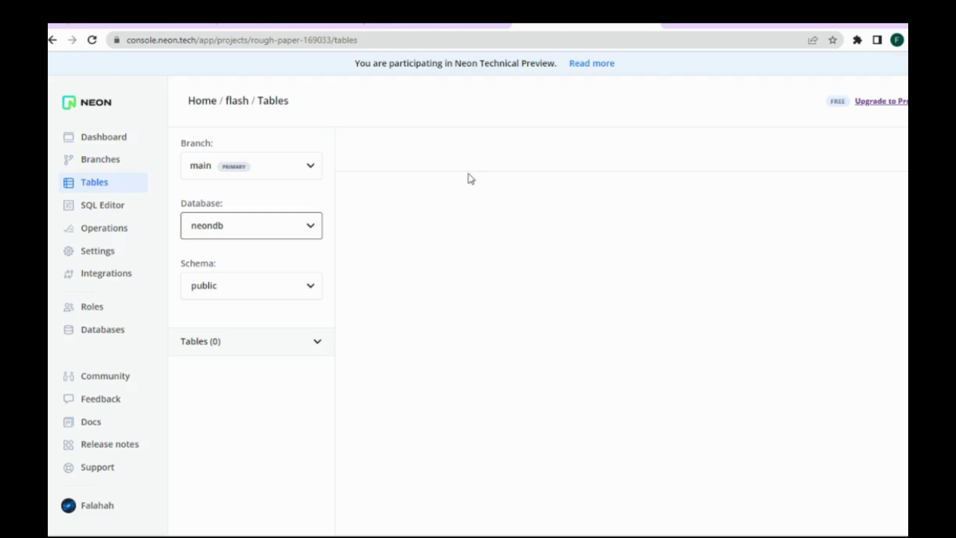
Step: Select the dbTesting database on the Tables page and also as the SQL Editor's target database
{"action": "left_click", "coordinate": [300, 229]}
{"action": "left_click", "coordinate": [253, 280]}
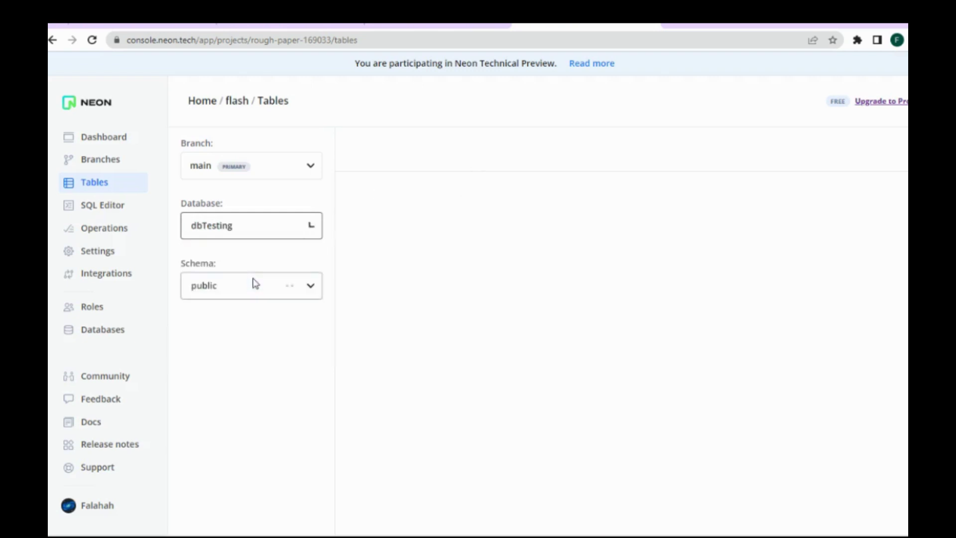
{"action": "left_click", "coordinate": [97, 206]}
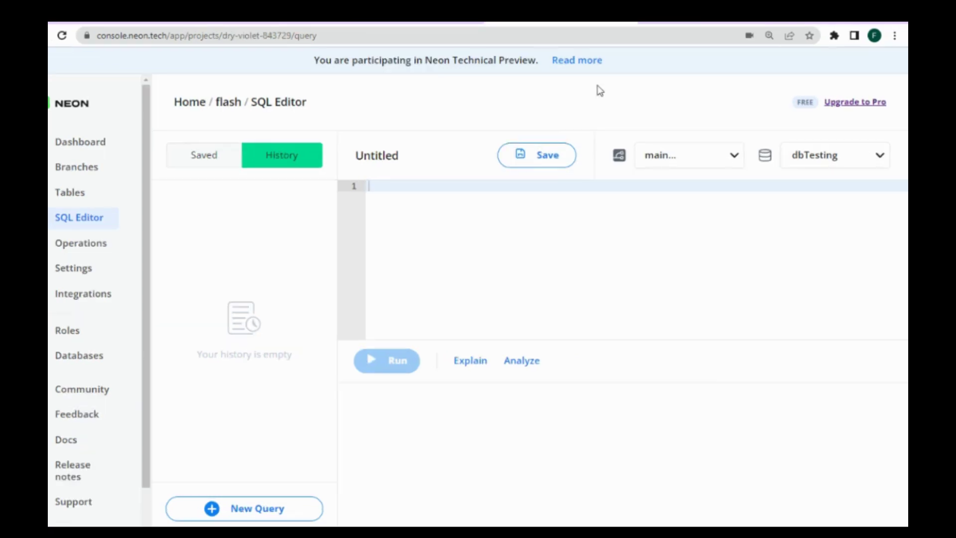
{"action": "left_click", "coordinate": [102, 219]}
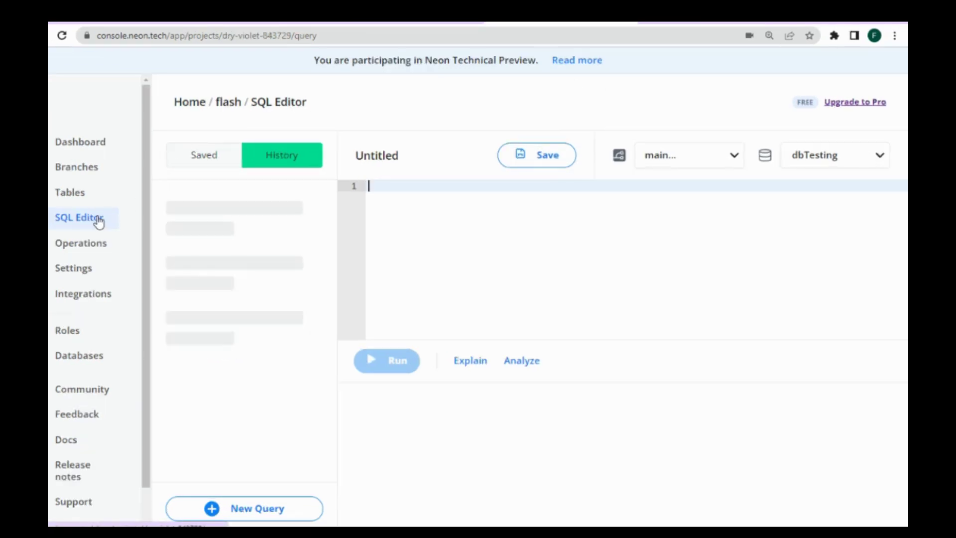
{"action": "left_click", "coordinate": [795, 155]}
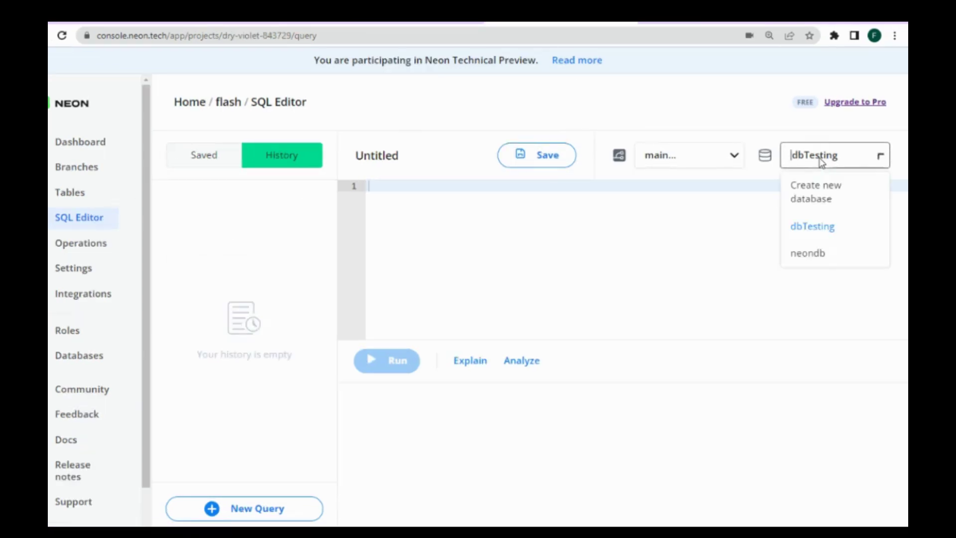
{"action": "left_click", "coordinate": [827, 235]}
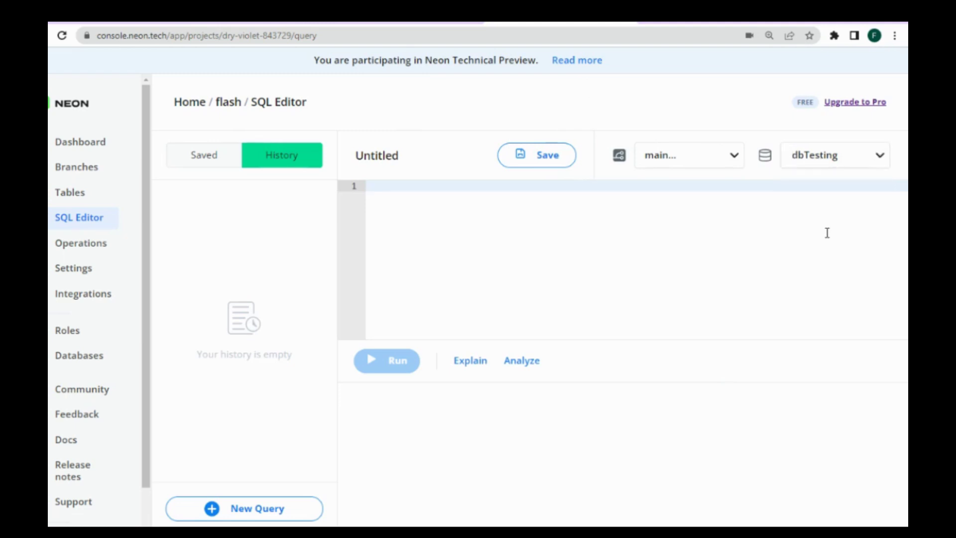
Step: Begin a create table statement for "datamhs" with the columns nim varchar(10) and nama varchar(20)
{"action": "left_click", "coordinate": [484, 196]}
{"action": "type", "text": "s"}
{"action": "key", "text": "BackSpace"}
{"action": "type", "text": "create"}
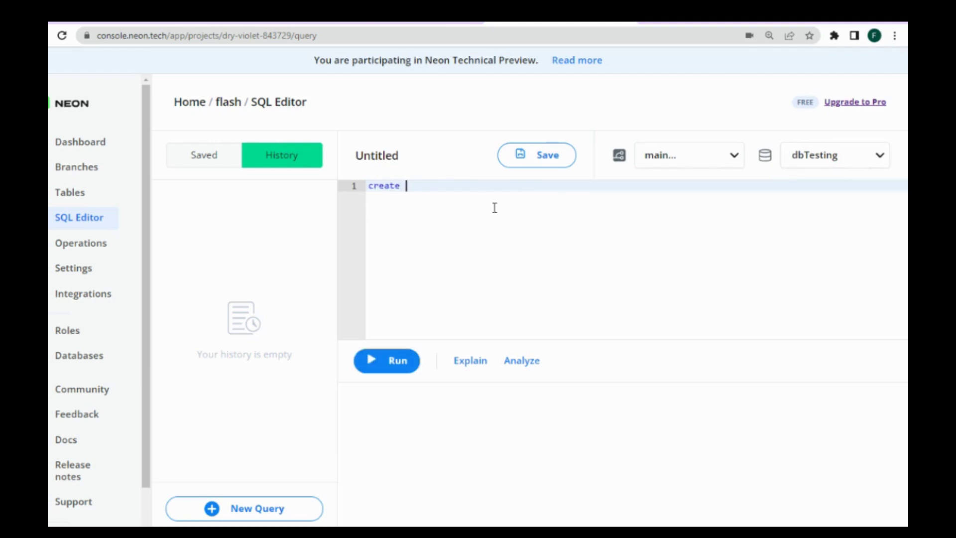
{"action": "type", "text": " table datamhs("}
{"action": "key", "text": "Return"}
{"action": "type", "text": "nim"}
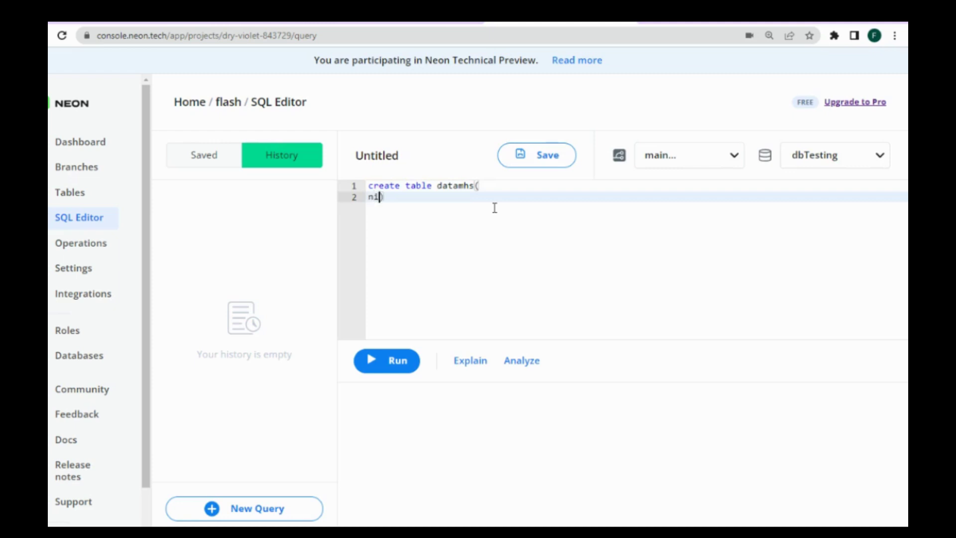
{"action": "type", "text": " varchar(10"}
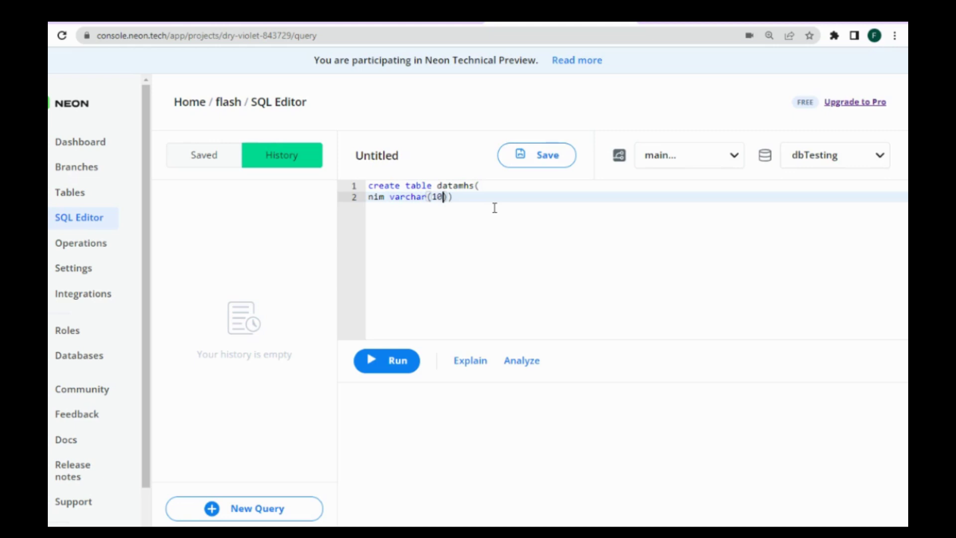
{"action": "type", "text": "),"}
{"action": "key", "text": "Return"}
{"action": "type", "text": "na"}
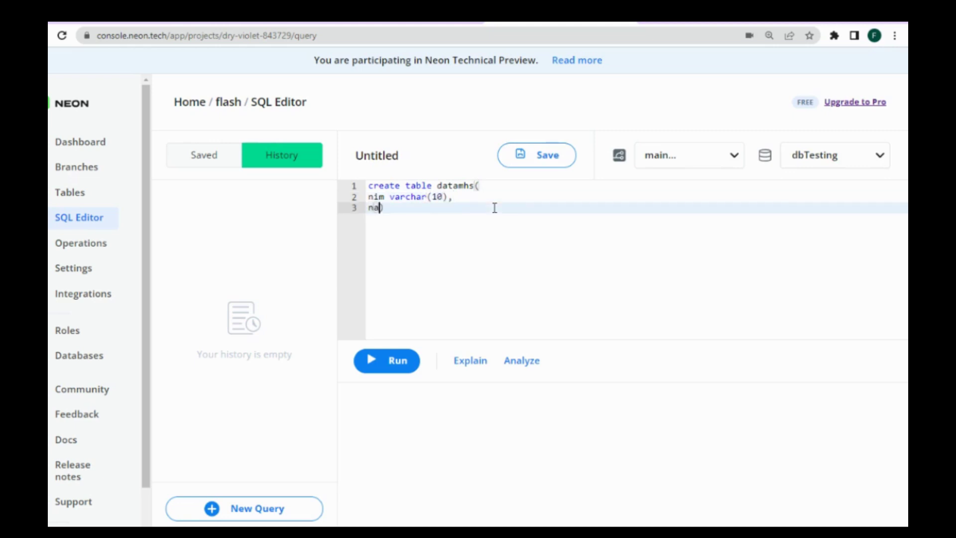
{"action": "type", "text": "ma varchar(20)"}
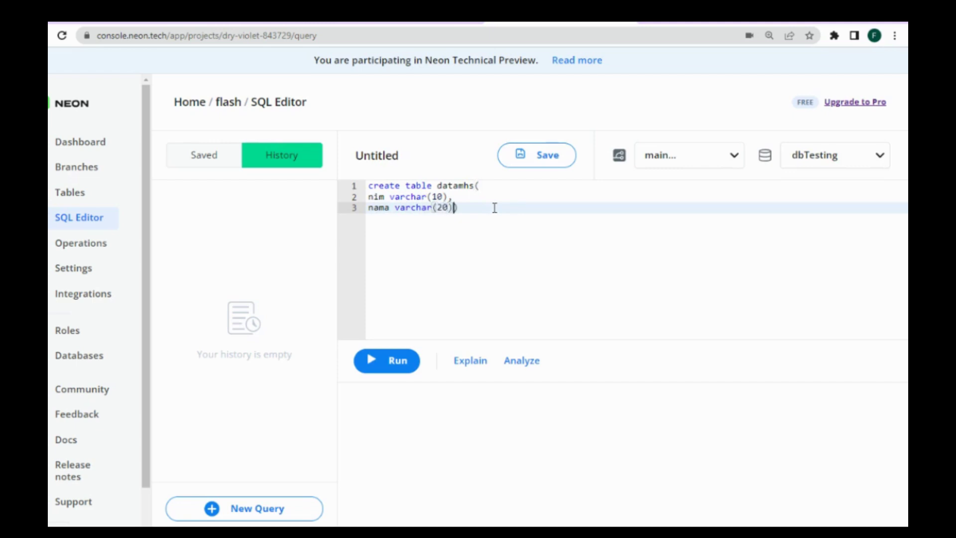
{"action": "type", "text": ","}
{"action": "key", "text": "Return"}
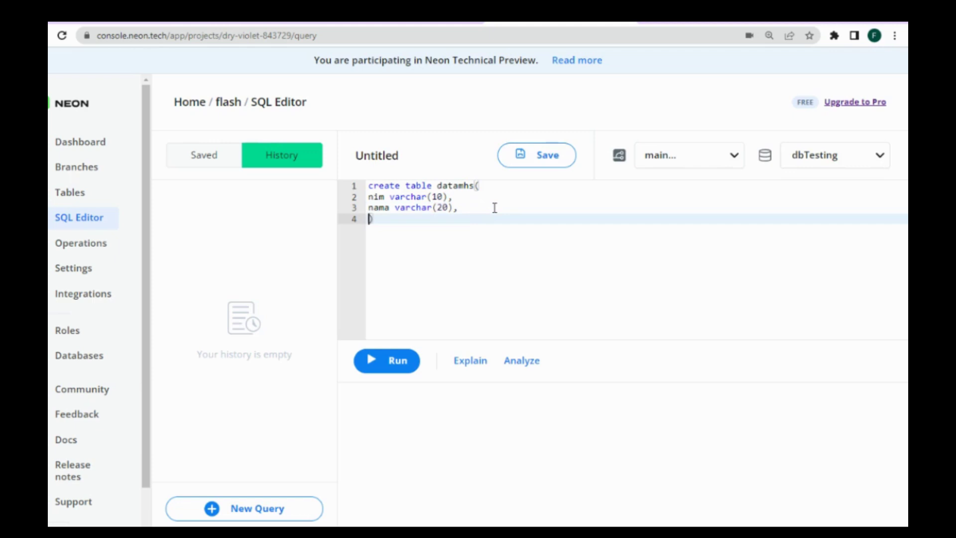
Step: Add the int columns uts, uas, tgs1, tgs2 and tgs3 to the datamhs create table statement
{"action": "type", "text": "uts int"}
{"action": "type", "text": ","}
{"action": "key", "text": "Return"}
{"action": "type", "text": "uas int,"}
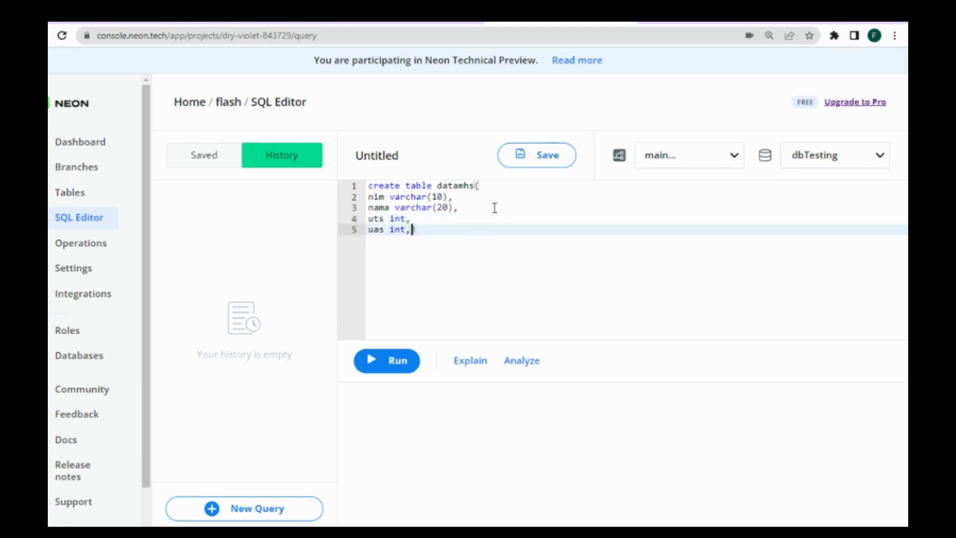
{"action": "key", "text": "Return"}
{"action": "type", "text": "tgs1"}
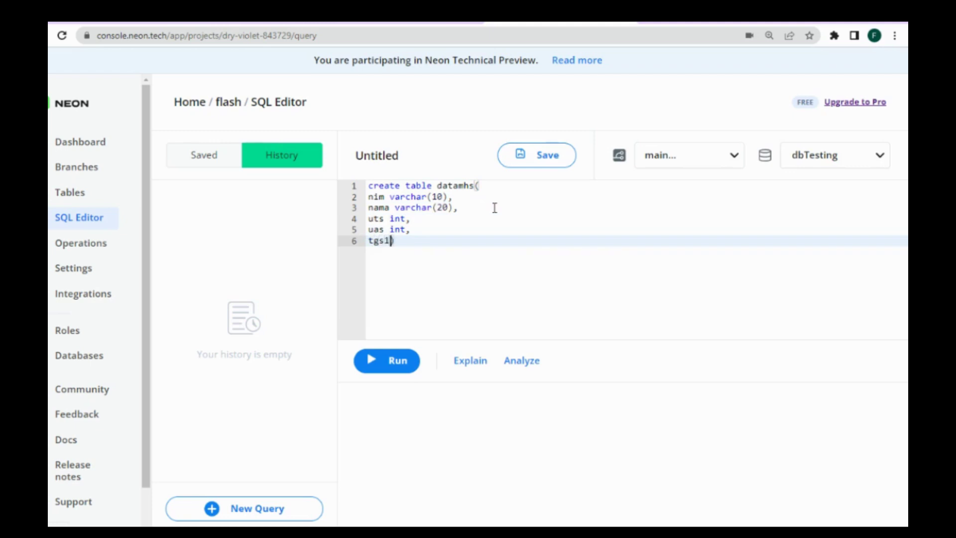
{"action": "type", "text": ",int,"}
{"action": "key", "text": "Return"}
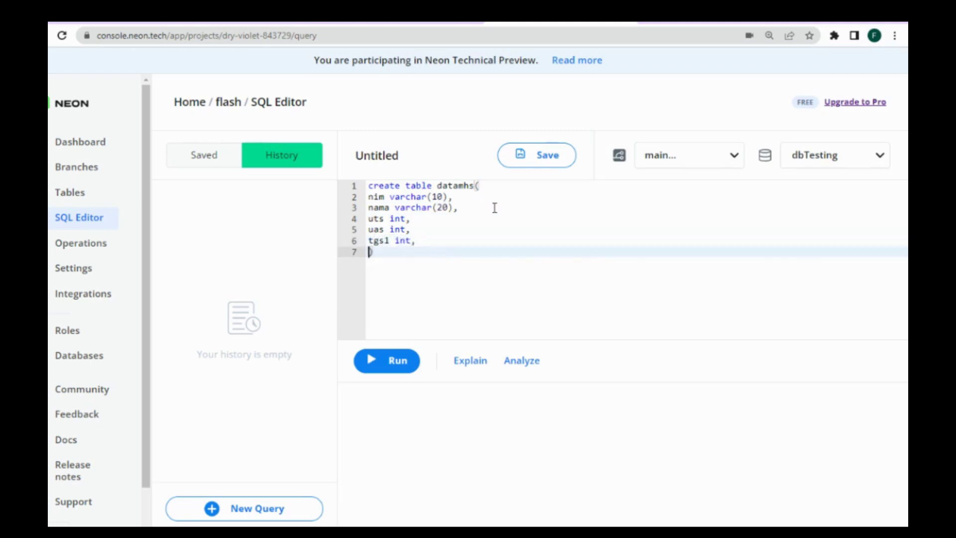
{"action": "type", "text": "tgs2"}
{"action": "type", "text": " int,"}
{"action": "key", "text": "Return"}
{"action": "type", "text": "tgs3 int"}
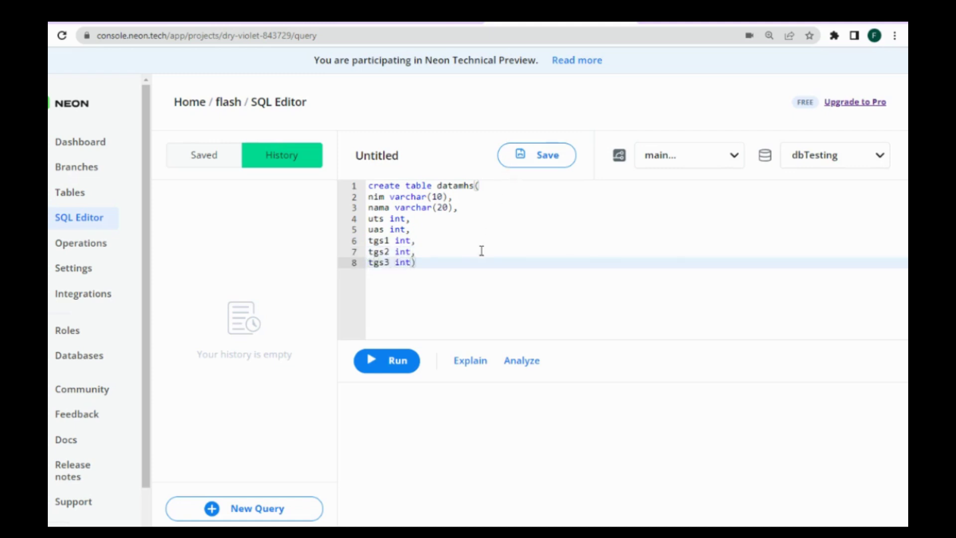
Step: End the datamhs create table statement with a semicolon, run it and highlight the result message
{"action": "left_click", "coordinate": [438, 267]}
{"action": "type", "text": ";"}
{"action": "left_click", "coordinate": [410, 363]}
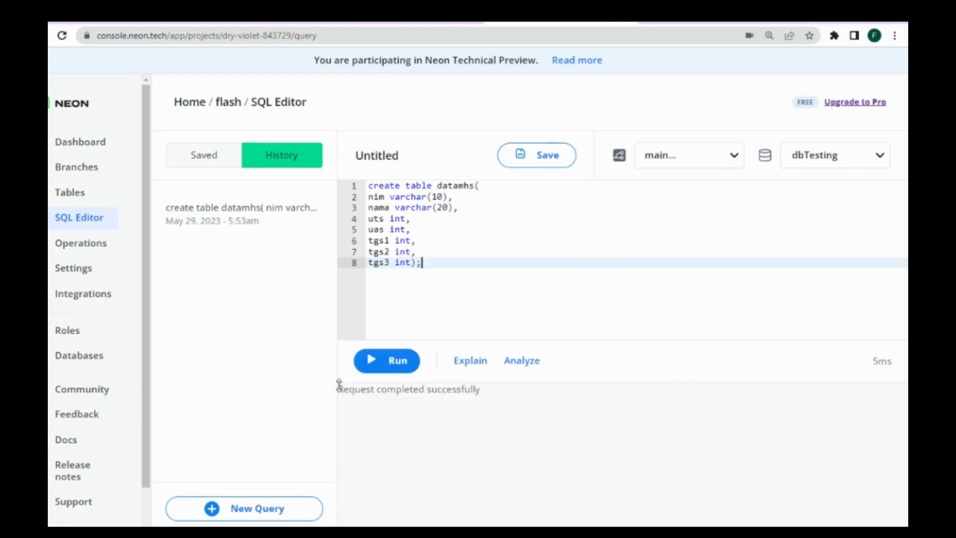
{"action": "left_click_drag", "start_coordinate": [338, 390], "coordinate": [492, 404]}
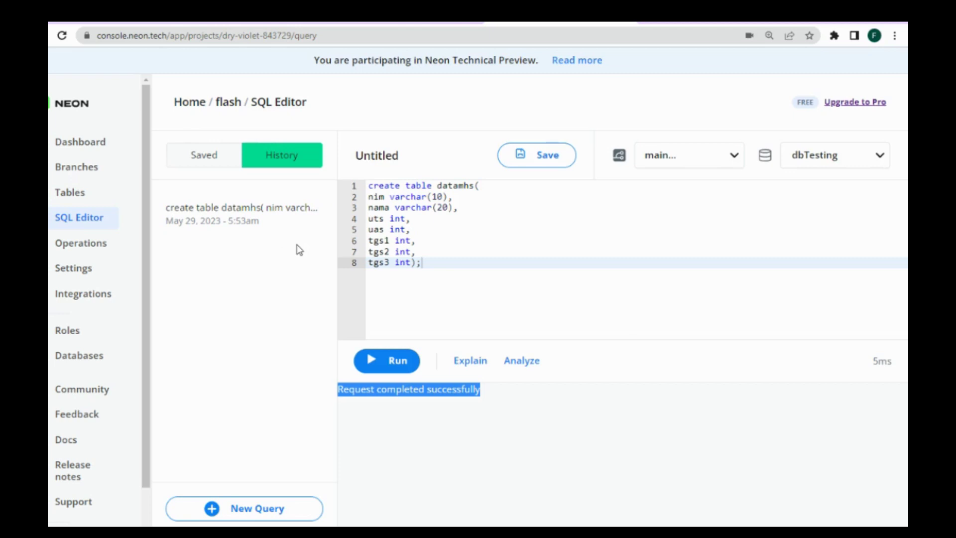
Step: View the datamhs table of the dbTesting database on the Tables page
{"action": "left_click", "coordinate": [63, 198]}
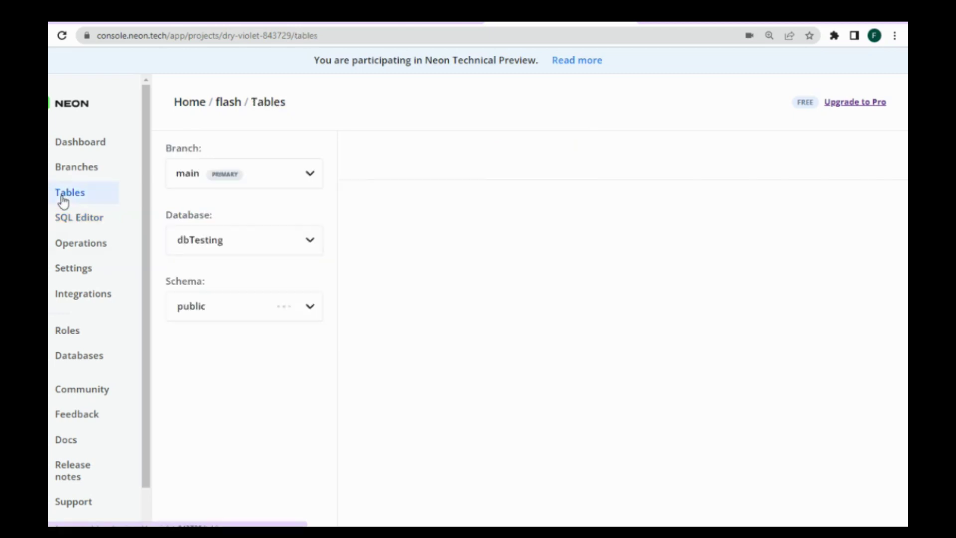
{"action": "left_click", "coordinate": [295, 245]}
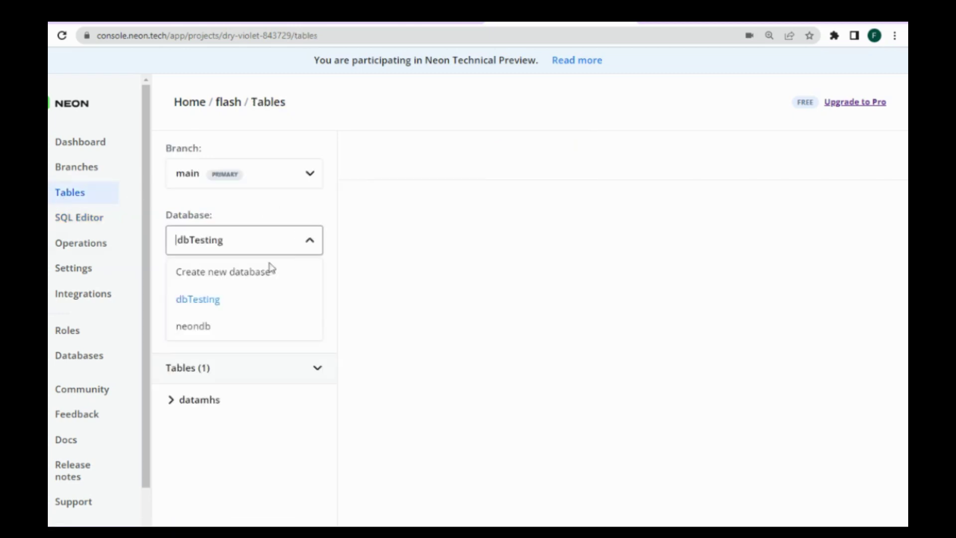
{"action": "left_click", "coordinate": [229, 299]}
{"action": "left_click", "coordinate": [219, 404]}
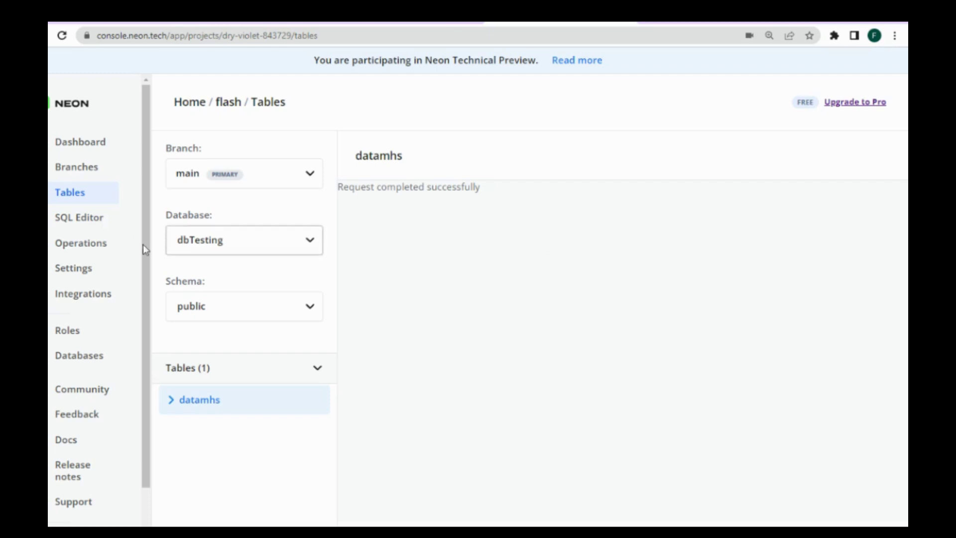
Step: Return to the SQL Editor, clear the create table query, recall it from the history and empty the editor again
{"action": "left_click", "coordinate": [91, 223]}
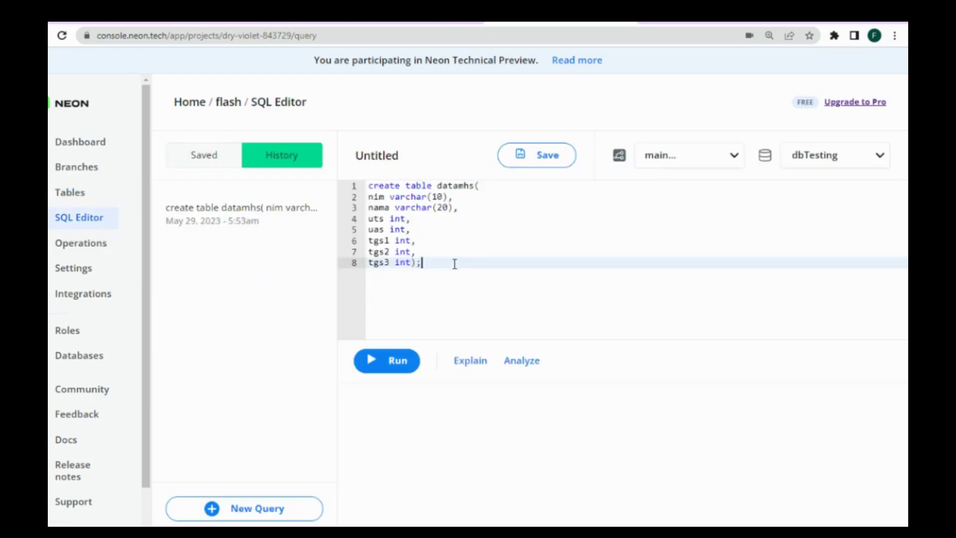
{"action": "left_click_drag", "start_coordinate": [452, 262], "coordinate": [356, 188]}
{"action": "key", "text": "BackSpace"}
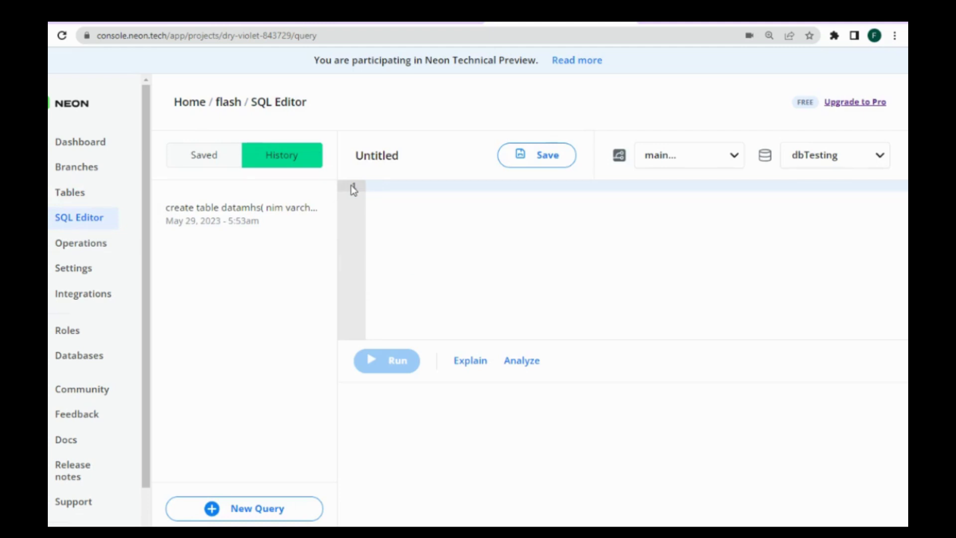
{"action": "left_click", "coordinate": [256, 216]}
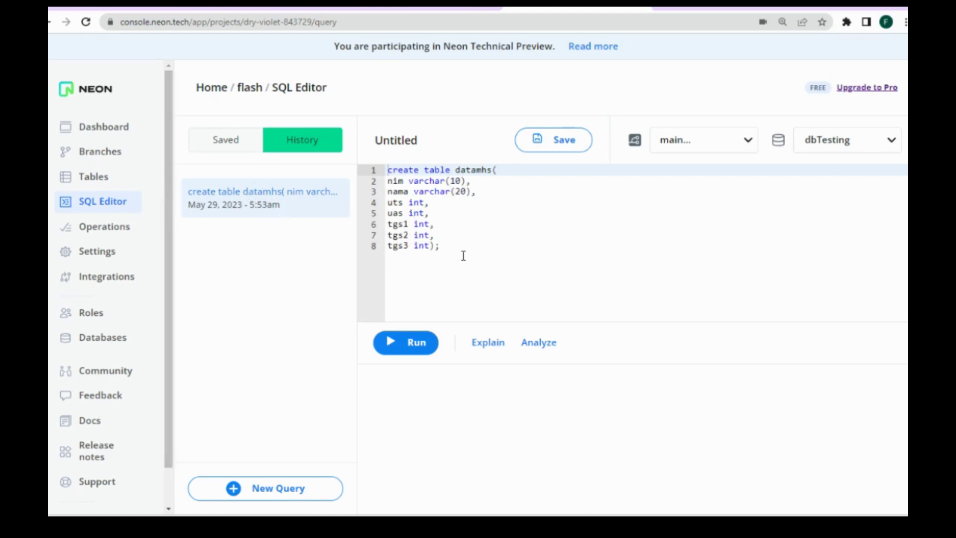
{"action": "left_click_drag", "start_coordinate": [463, 253], "coordinate": [366, 164]}
{"action": "key", "text": "BackSpace"}
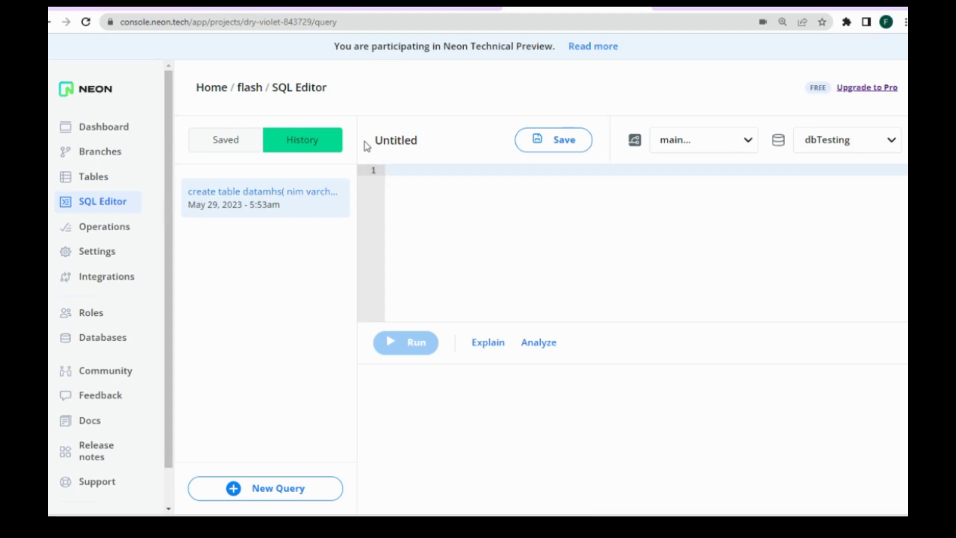
Step: Start an insert into datamhs statement in the empty SQL editor and continue on a new line
{"action": "type", "text": "in"}
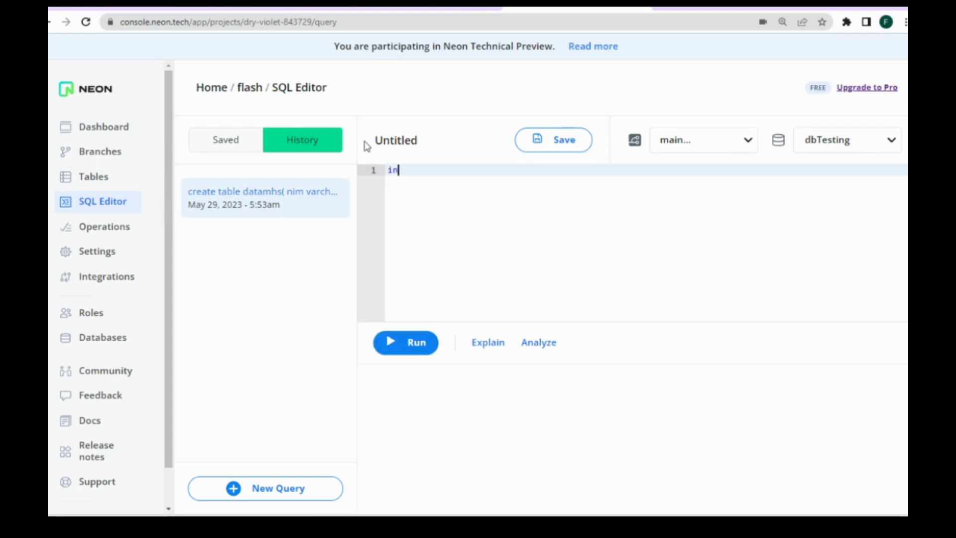
{"action": "type", "text": "sert into datamhs"}
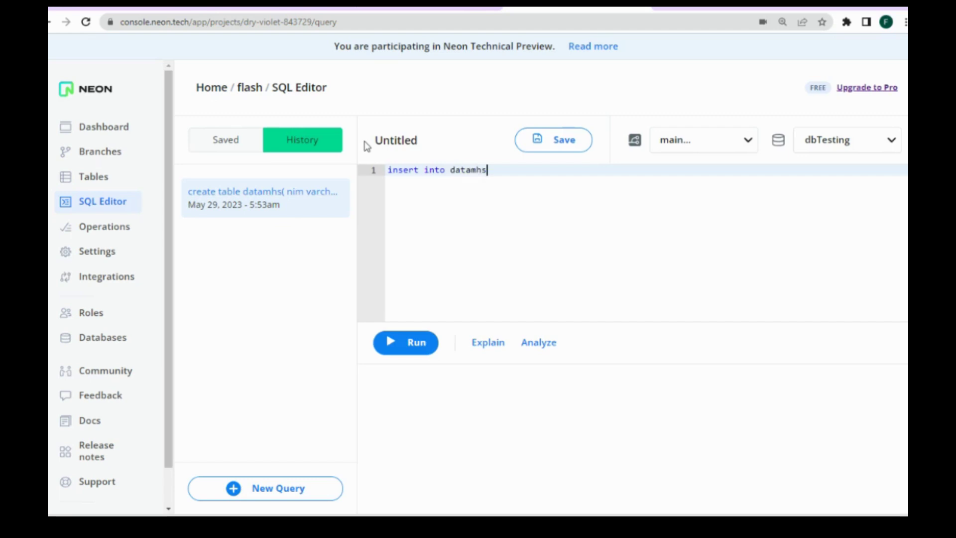
{"action": "type", "text": " valus"}
{"action": "key", "text": "BackSpace"}
{"action": "key", "text": "BackSpace"}
{"action": "key", "text": "BackSpace"}
{"action": "key", "text": "BackSpace"}
{"action": "key", "text": "BackSpace"}
{"action": "key", "text": "BackSpace"}
{"action": "key", "text": "Return"}
Step: Add the column list (nim, nama, uts, uas, tgs1, tgs2, tgs3) to the insert statement
{"action": "type", "text": "(nim, nama,"}
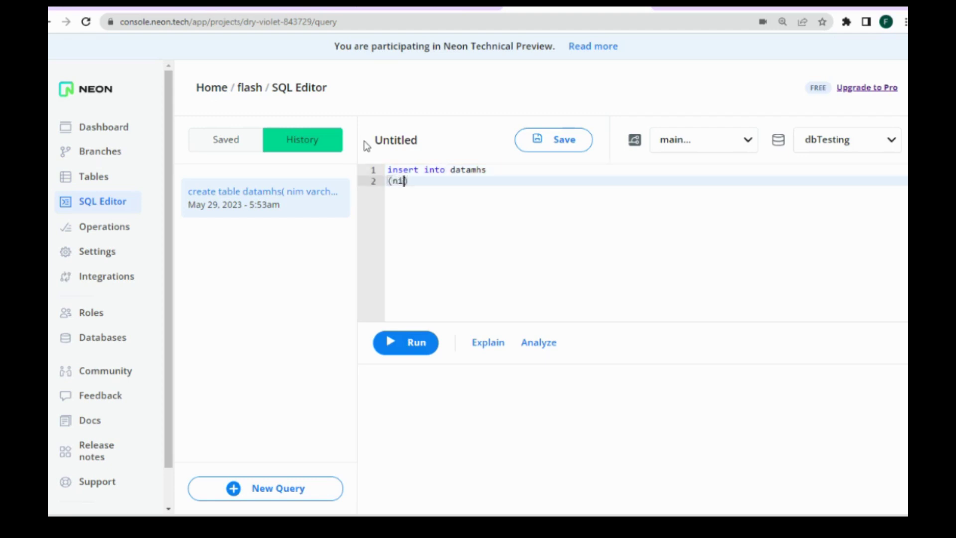
{"action": "type", "text": " uts, uas, t"}
{"action": "type", "text": "gs1, tgs"}
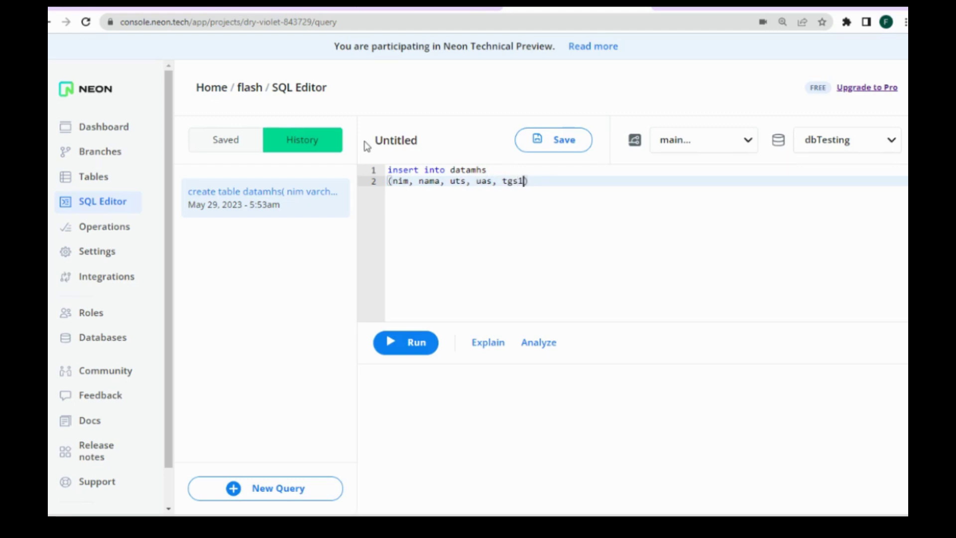
{"action": "type", "text": "2, tgs30"}
{"action": "key", "text": "BackSpace"}
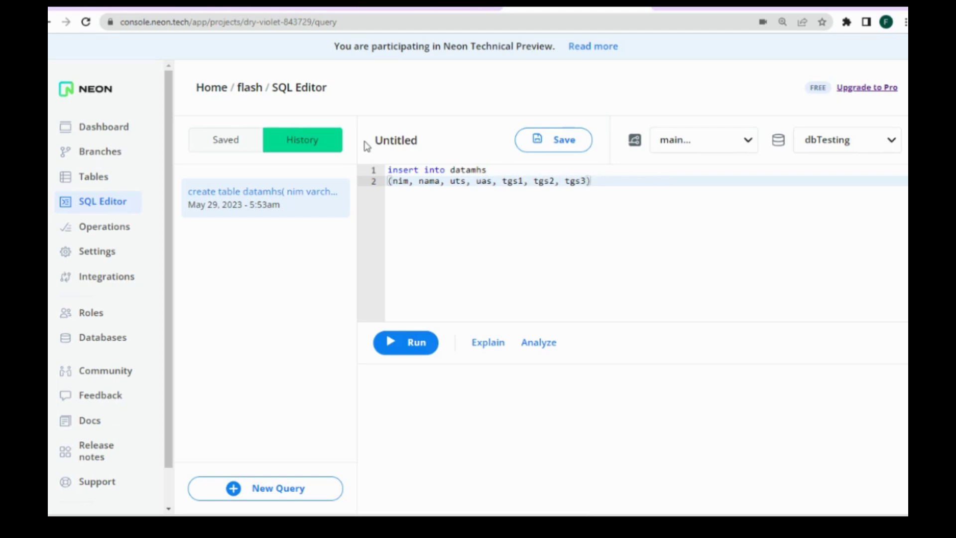
{"action": "type", "text": ")"}
{"action": "key", "text": "Return"}
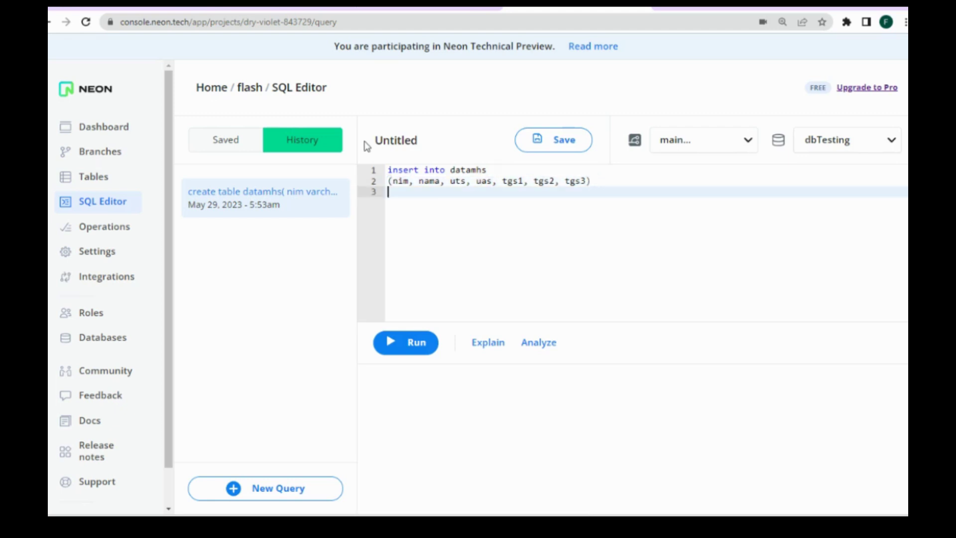
Step: Add a values clause with the first student's number and name, followed by the scores 80, 70, 60, 70, 65
{"action": "type", "text": "values("}
{"action": "key", "text": "BackSpace"}
{"action": "key", "text": "Return"}
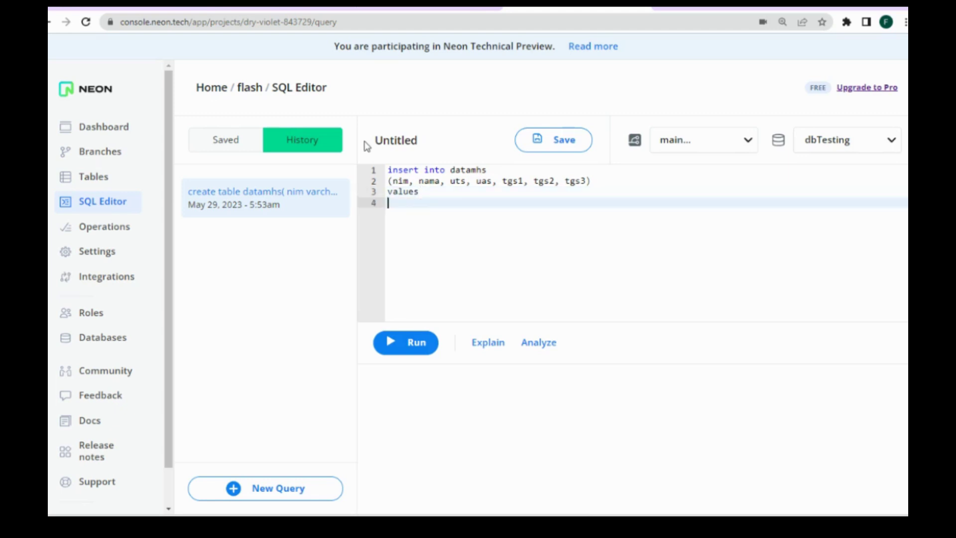
{"action": "type", "text": "('1111','Aditya',"}
{"action": "type", "text": "80,"}
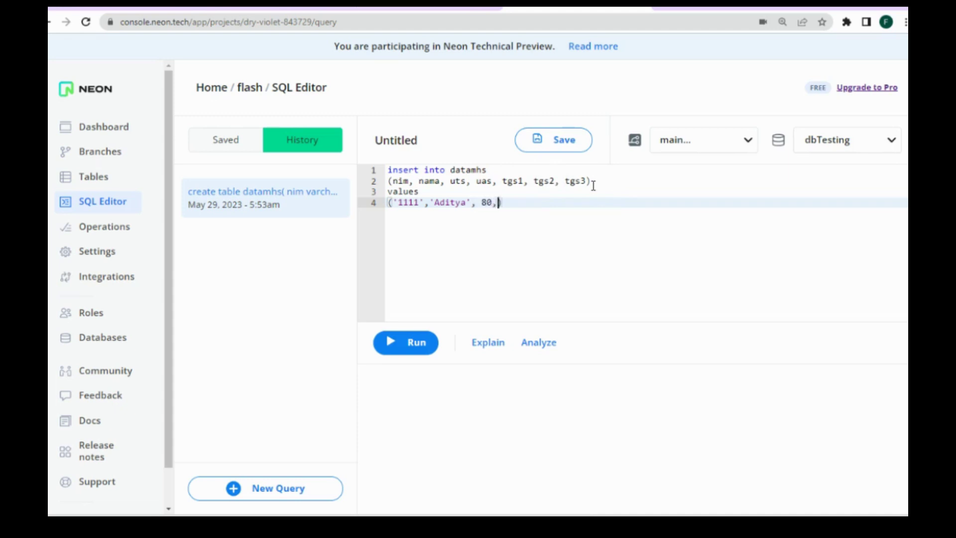
{"action": "type", "text": " 70, 60, 70, 65"}
Step: End the insert statement with a semicolon, run it and check the datamhs table on the Tables page
{"action": "left_click", "coordinate": [594, 202]}
{"action": "left_click", "coordinate": [419, 347]}
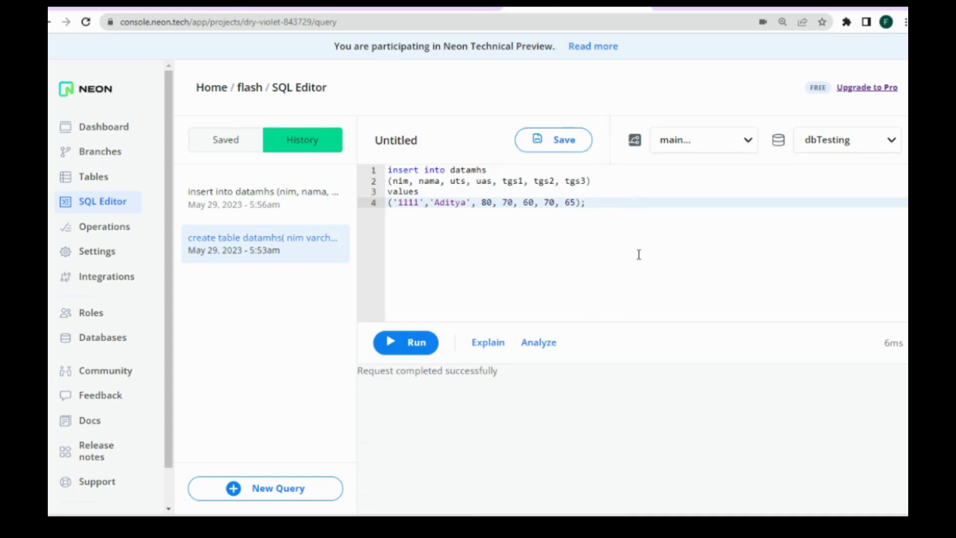
{"action": "left_click", "coordinate": [92, 177]}
{"action": "left_click", "coordinate": [228, 384]}
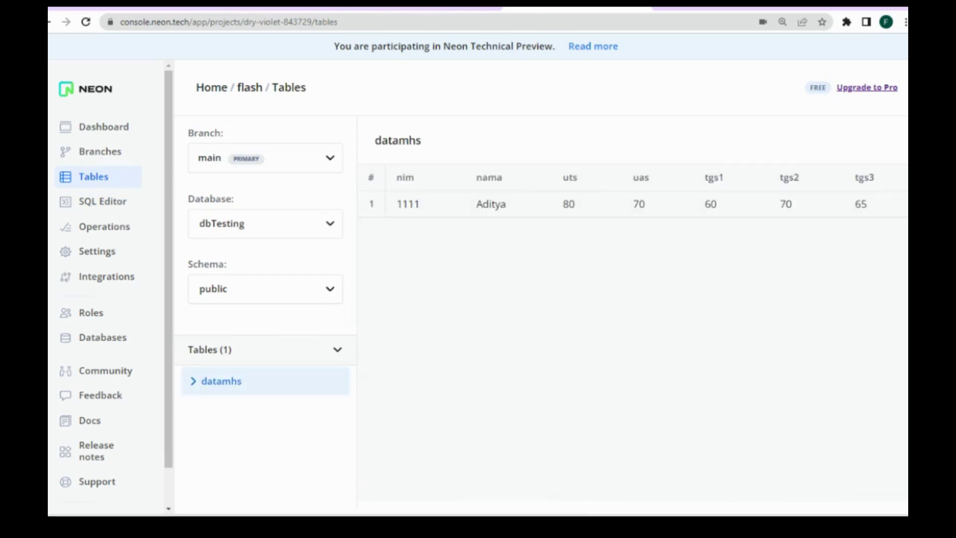
Step: Return to the SQL Editor and replace the student number and name in the values row with the second student's
{"action": "left_click", "coordinate": [107, 210]}
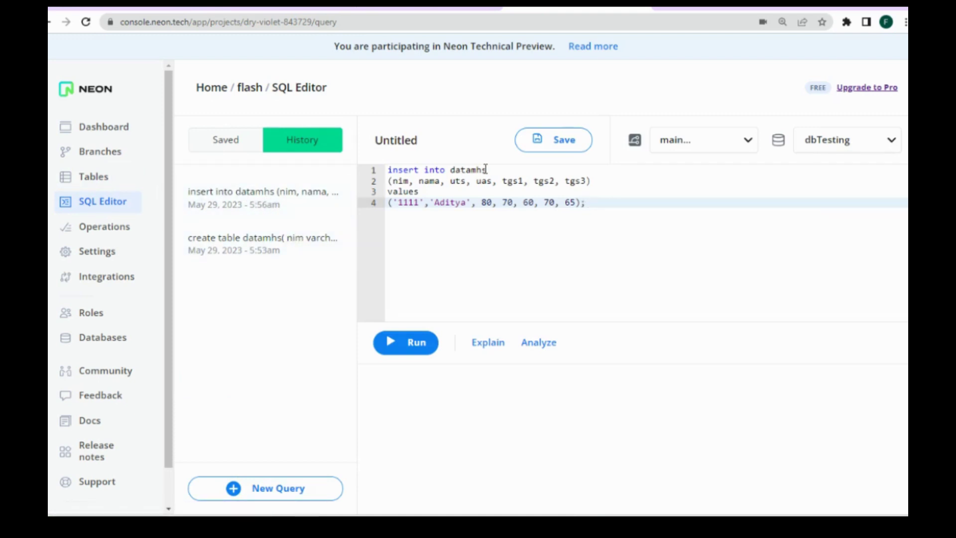
{"action": "left_click", "coordinate": [418, 201]}
{"action": "key", "text": "BackSpace"}
{"action": "key", "text": "BackSpace"}
{"action": "key", "text": "BackSpace"}
{"action": "key", "text": "BackSpace"}
{"action": "type", "text": "2222"}
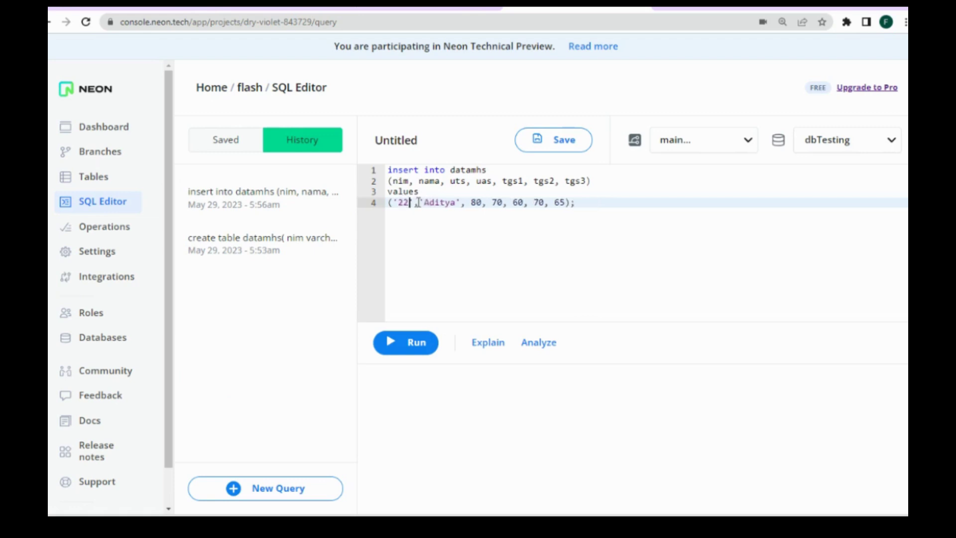
{"action": "double_click", "coordinate": [433, 203]}
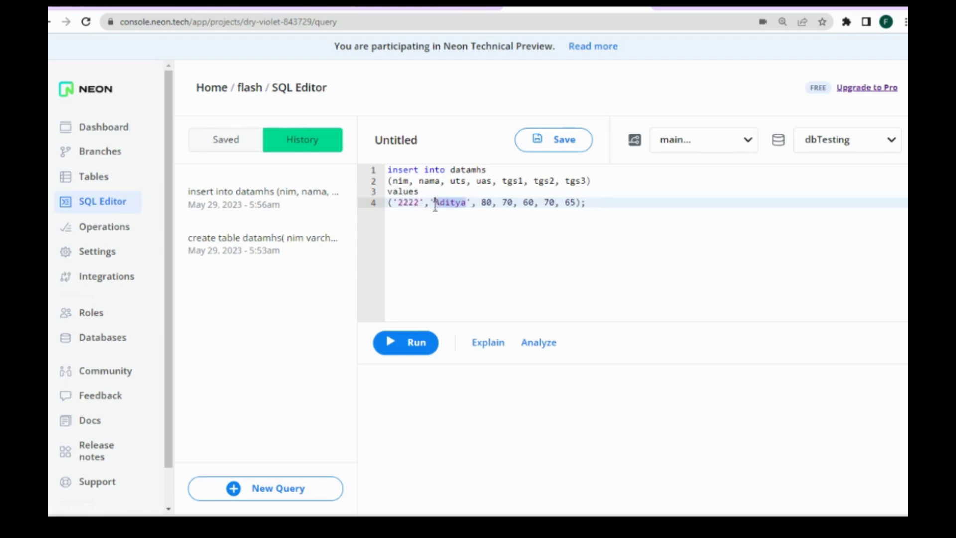
{"action": "key", "text": "shift+End"}
{"action": "double_click", "coordinate": [434, 208]}
{"action": "type", "text": "Roni"}
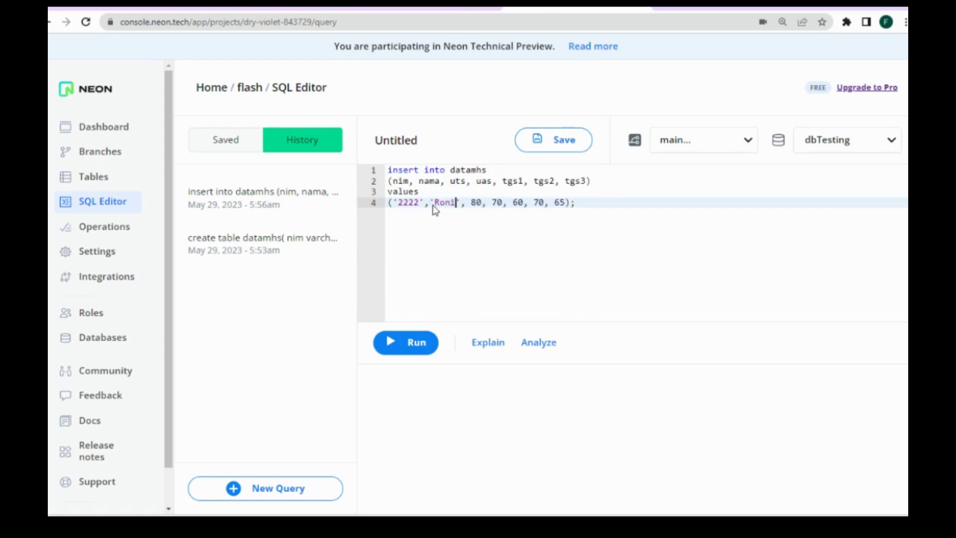
Step: Change the uts score in the second student's values row to 85
{"action": "double_click", "coordinate": [478, 204]}
{"action": "type", "text": "9"}
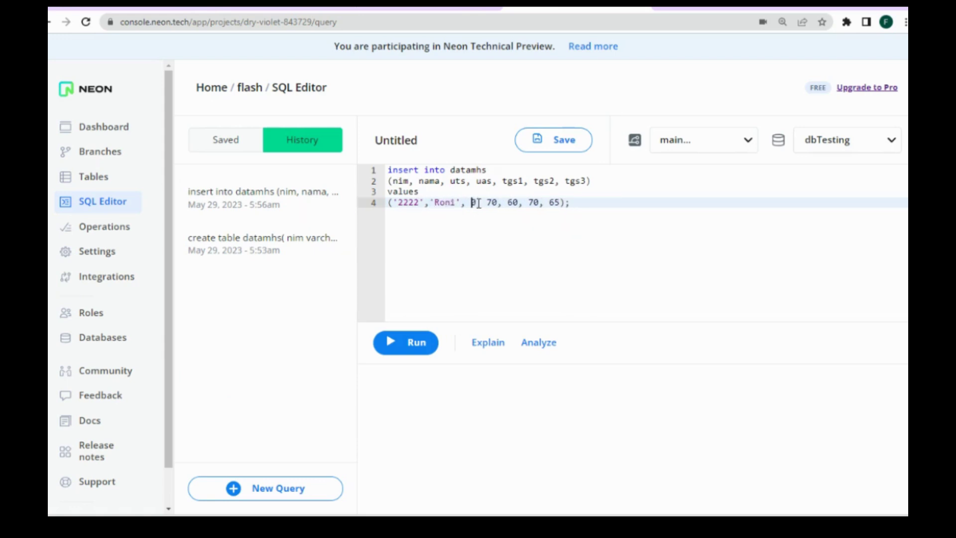
{"action": "type", "text": "80"}
{"action": "left_click", "coordinate": [476, 203]}
{"action": "type", "text": "30"}
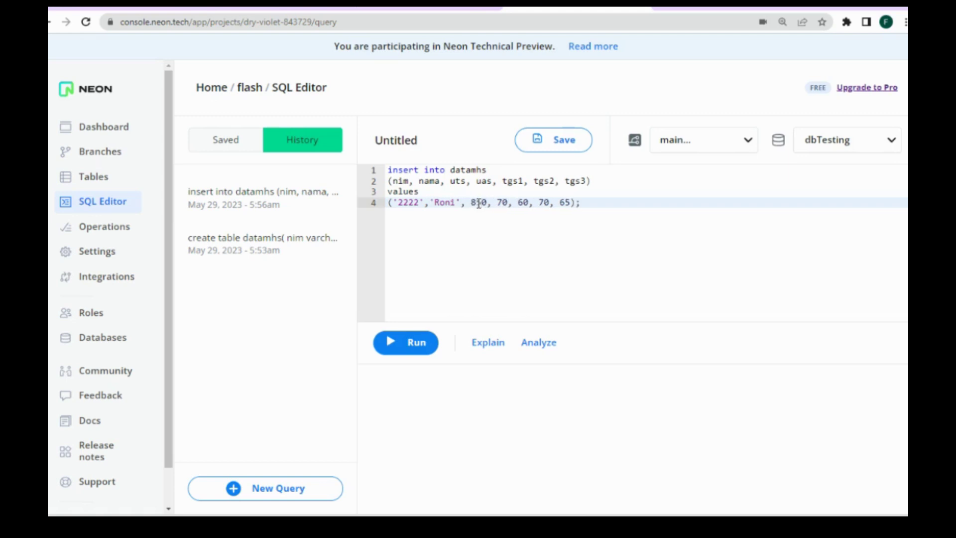
{"action": "key", "text": "Delete"}
{"action": "key", "text": "BackSpace"}
{"action": "type", "text": "5"}
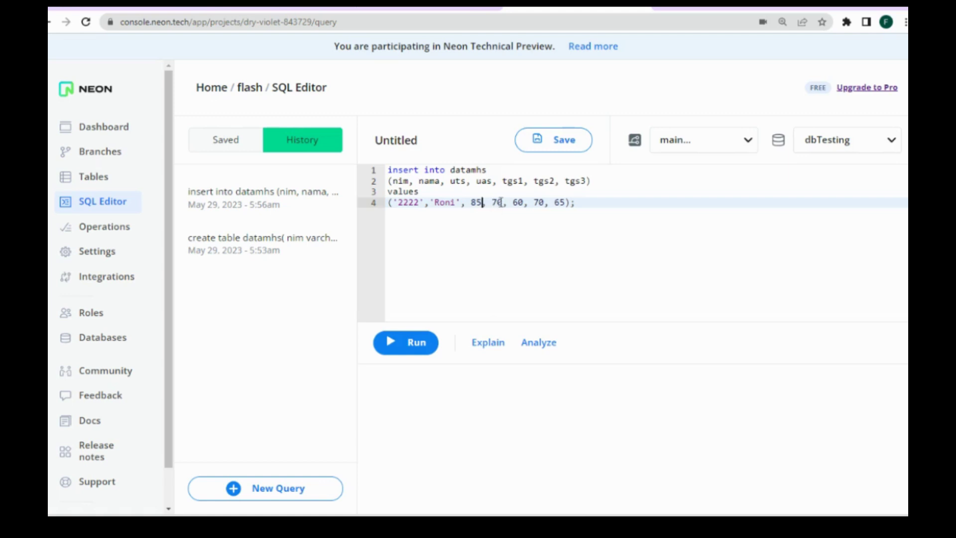
Step: Set the second student's uas score to 75 and tgs1 score to 65 in the values row
{"action": "left_click", "coordinate": [499, 202]}
{"action": "type", "text": "5"}
{"action": "key", "text": "Delete"}
{"action": "left_click", "coordinate": [523, 197]}
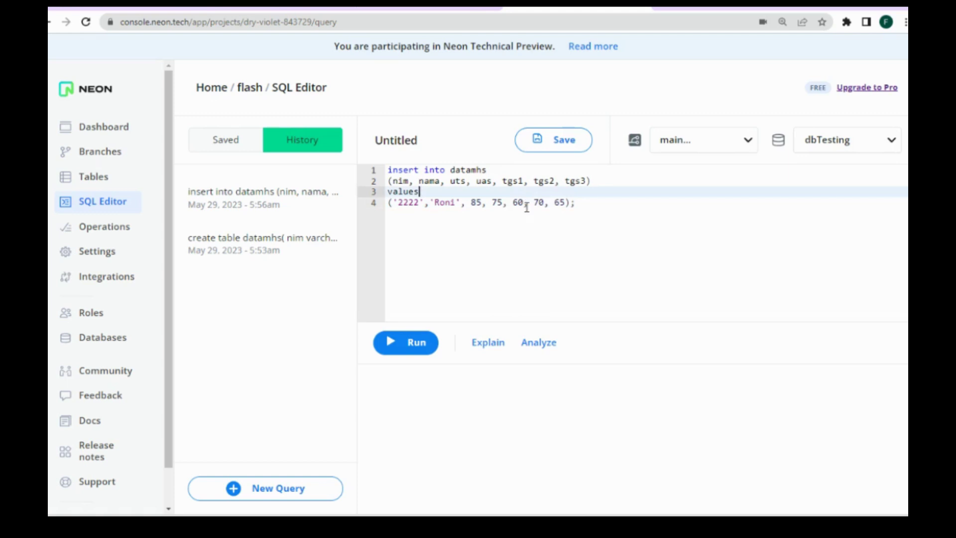
{"action": "left_click", "coordinate": [521, 203]}
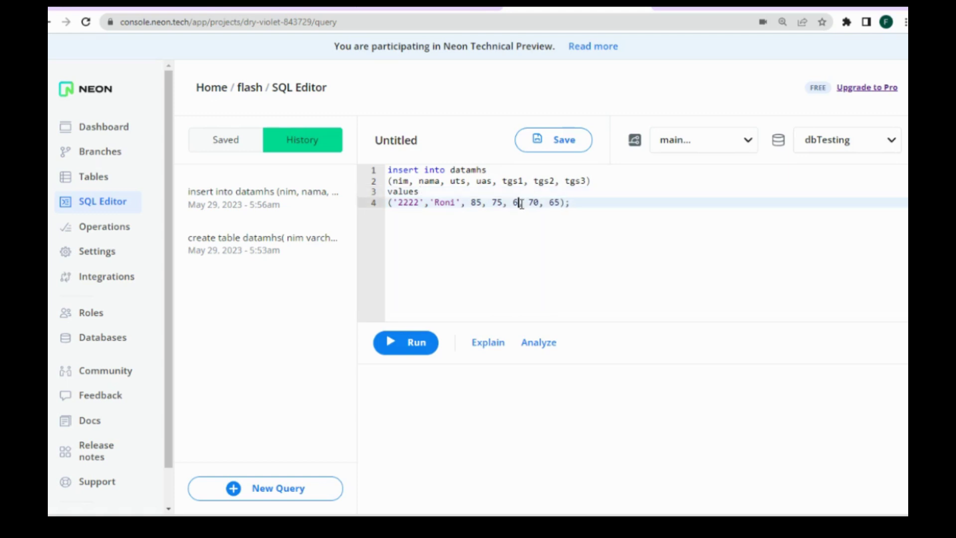
{"action": "key", "text": "BackSpace"}
{"action": "type", "text": "5"}
Step: Set the second student's tgs2 score to 55 and tgs3 score to 80 in the values row
{"action": "left_click", "coordinate": [545, 201]}
{"action": "key", "text": "BackSpace"}
{"action": "key", "text": "BackSpace"}
{"action": "type", "text": "55"}
{"action": "left_click", "coordinate": [566, 203]}
{"action": "key", "text": "BackSpace"}
{"action": "key", "text": "BackSpace"}
{"action": "type", "text": "80"}
Step: Run the second student's insert statement and check the rows of the datamhs table on the Tables page
{"action": "left_click", "coordinate": [413, 342]}
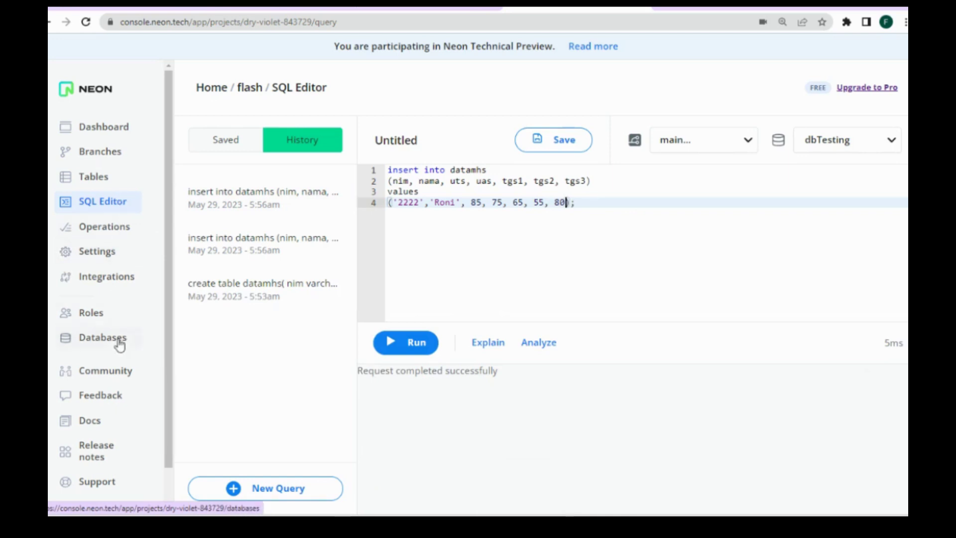
{"action": "left_click", "coordinate": [97, 177]}
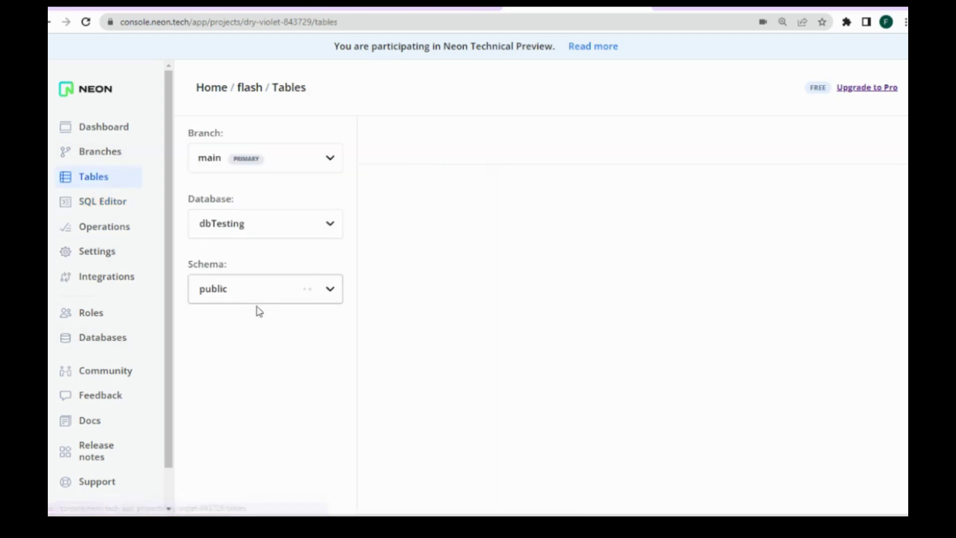
{"action": "left_click", "coordinate": [254, 380]}
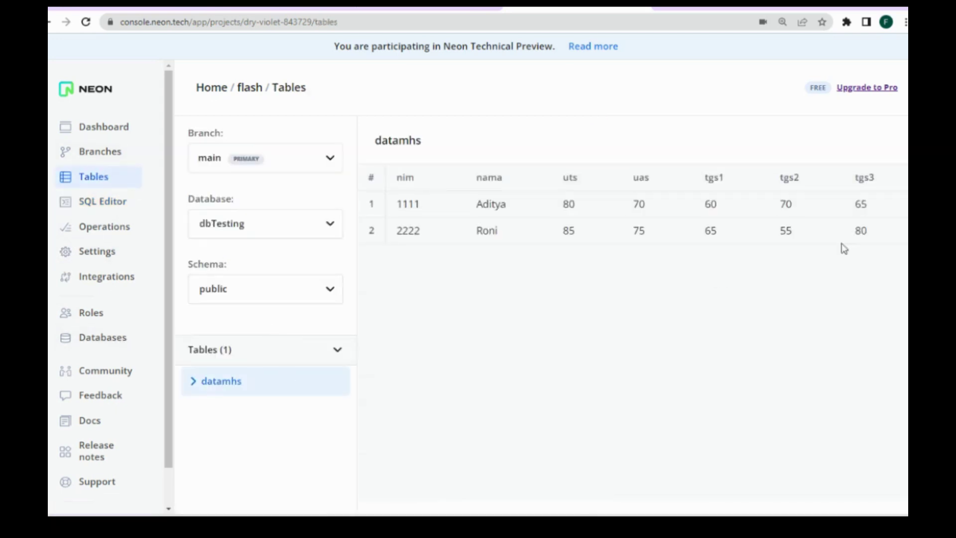